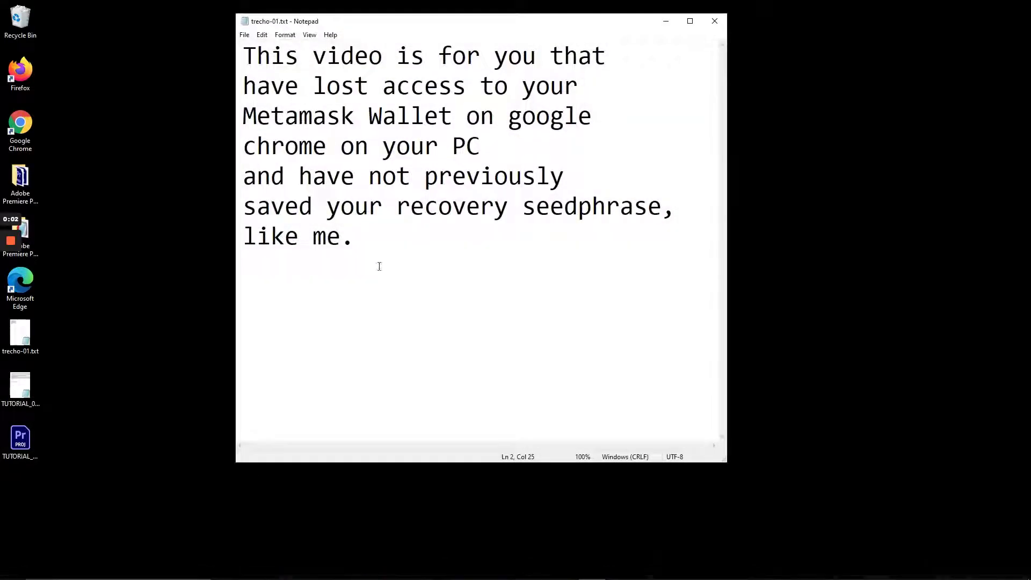
# - Scroll the support article down to the 'What if you no longer have access' vault recovery section
pyautogui.moveTo(246, 54); pyautogui.dragTo(638, 238)
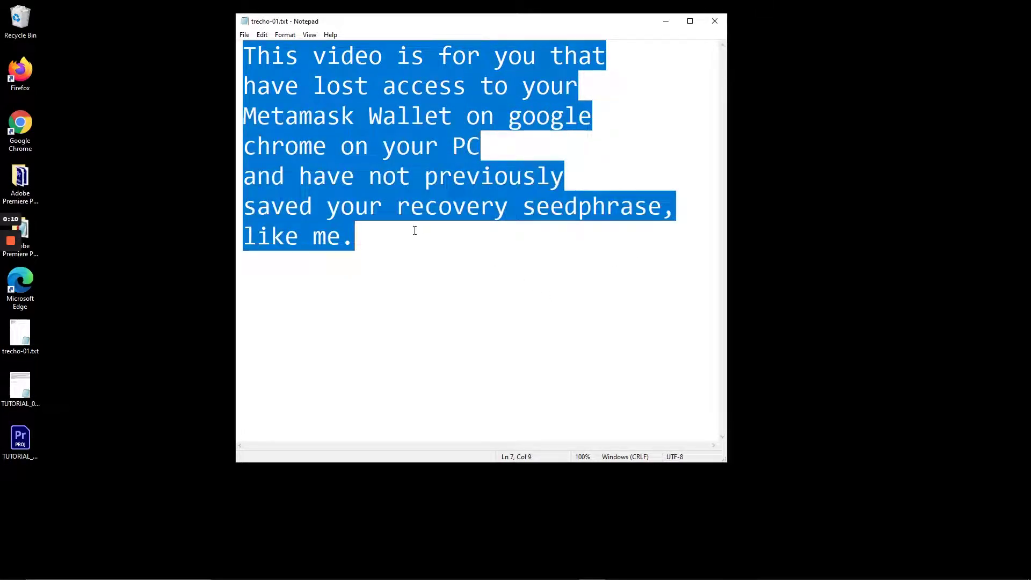
pyautogui.click(368, 244)
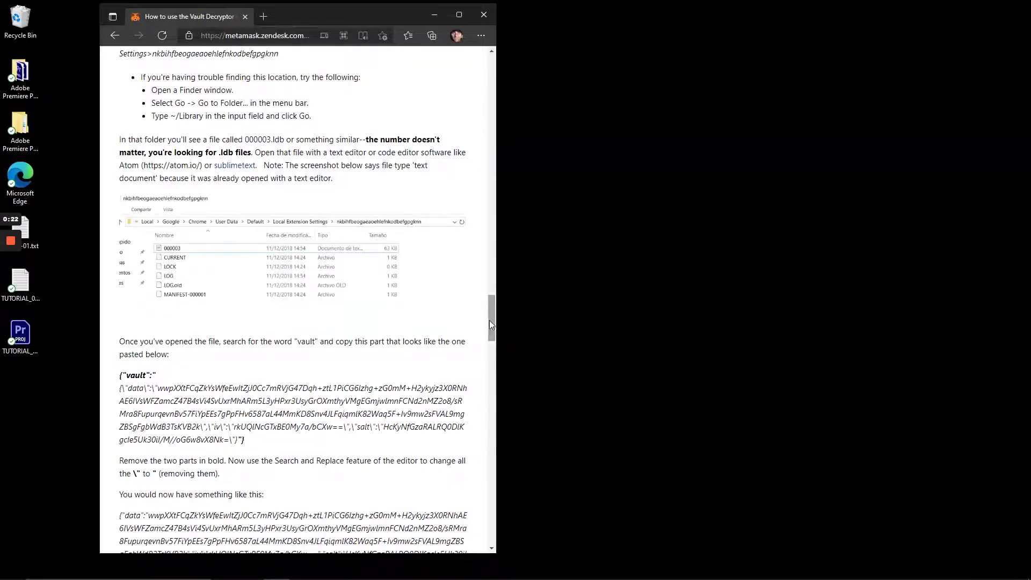
pyautogui.moveTo(489, 320); pyautogui.dragTo(488, 92)
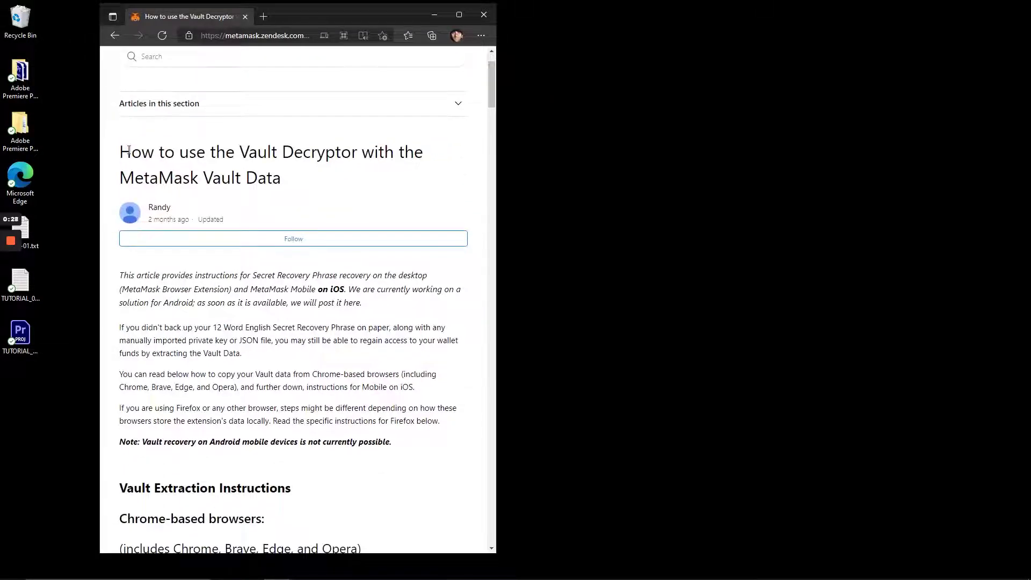
pyautogui.moveTo(129, 151); pyautogui.dragTo(292, 175)
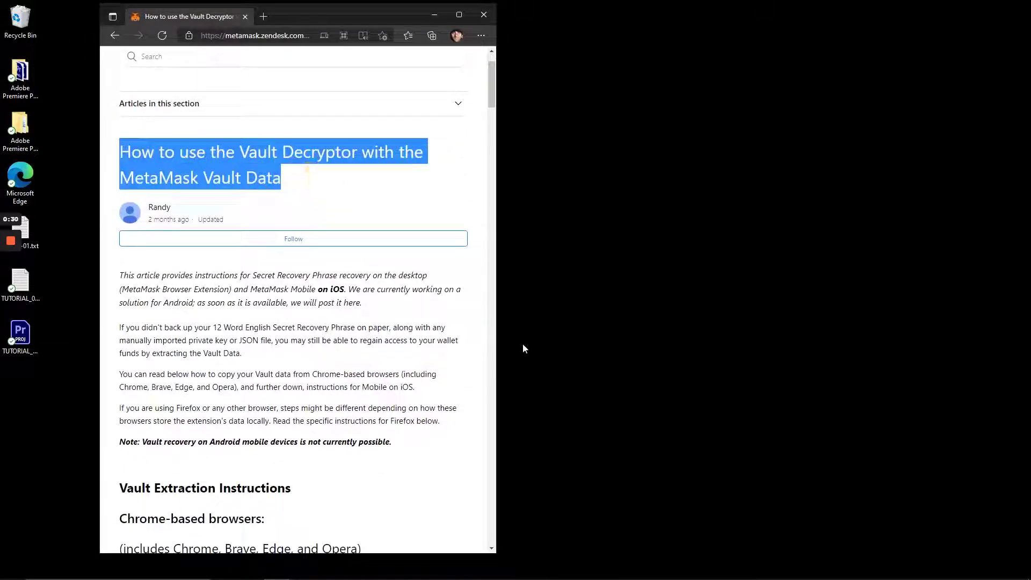
pyautogui.click(438, 368)
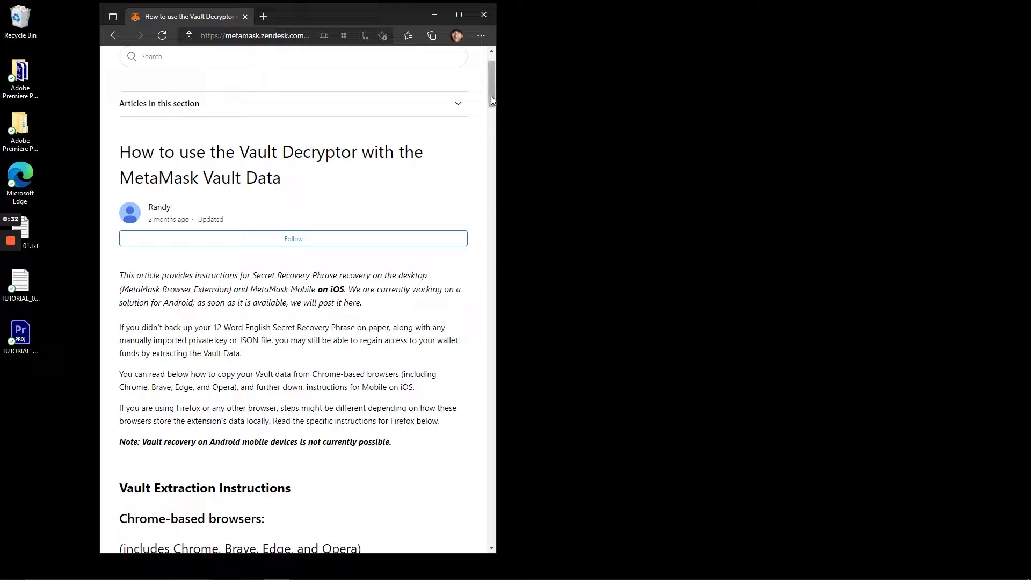
pyautogui.moveTo(490, 81); pyautogui.dragTo(495, 284)
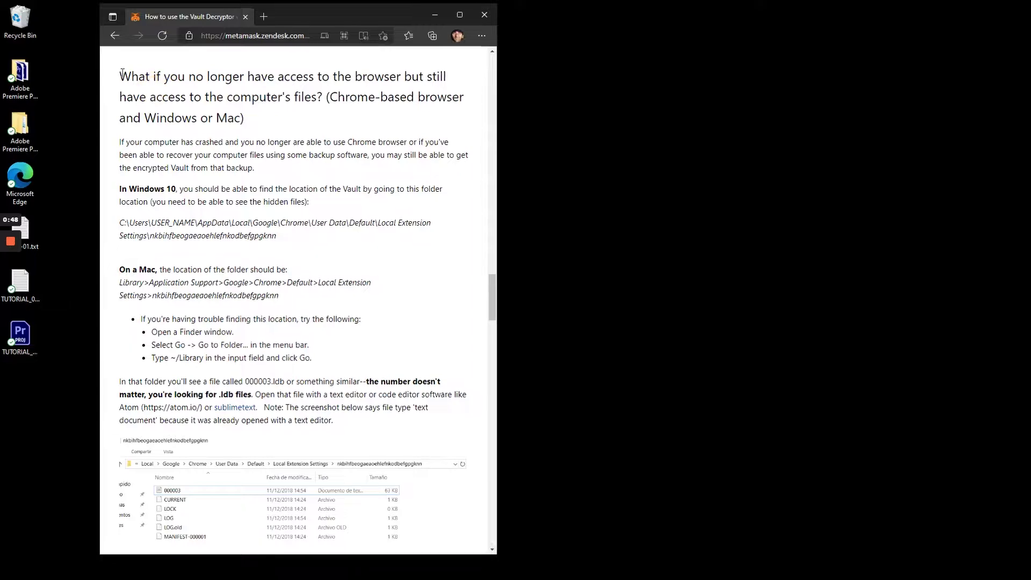
# - Highlight the three-line heading about losing browser access in the support article
pyautogui.moveTo(120, 77); pyautogui.dragTo(173, 80)
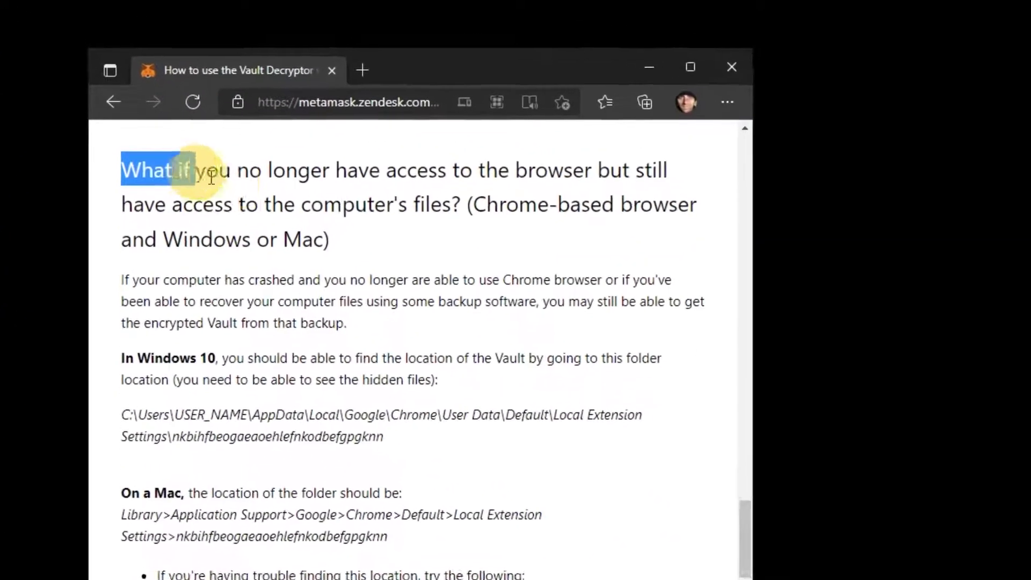
pyautogui.moveTo(212, 177); pyautogui.dragTo(365, 244)
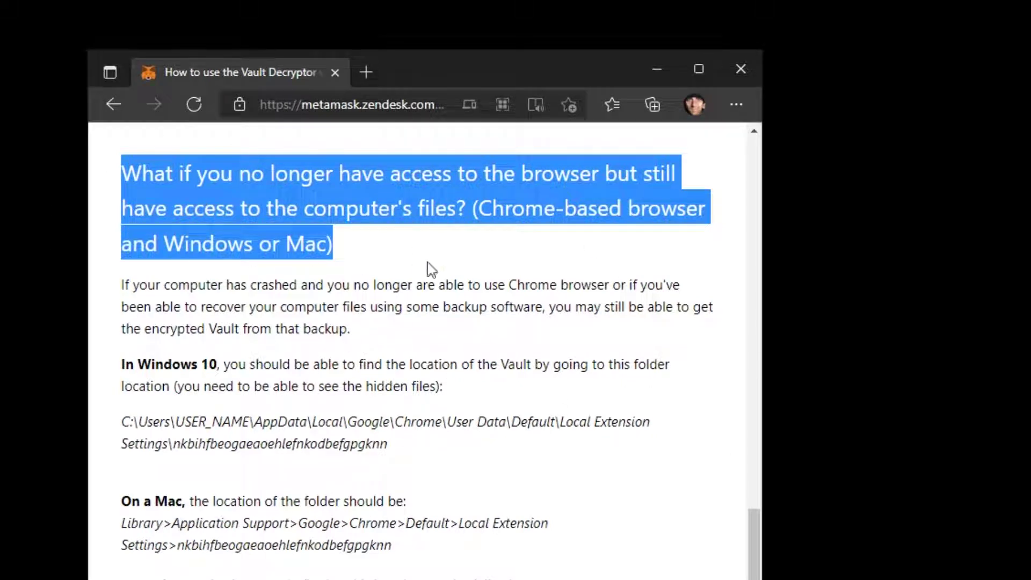
pyautogui.click(546, 475)
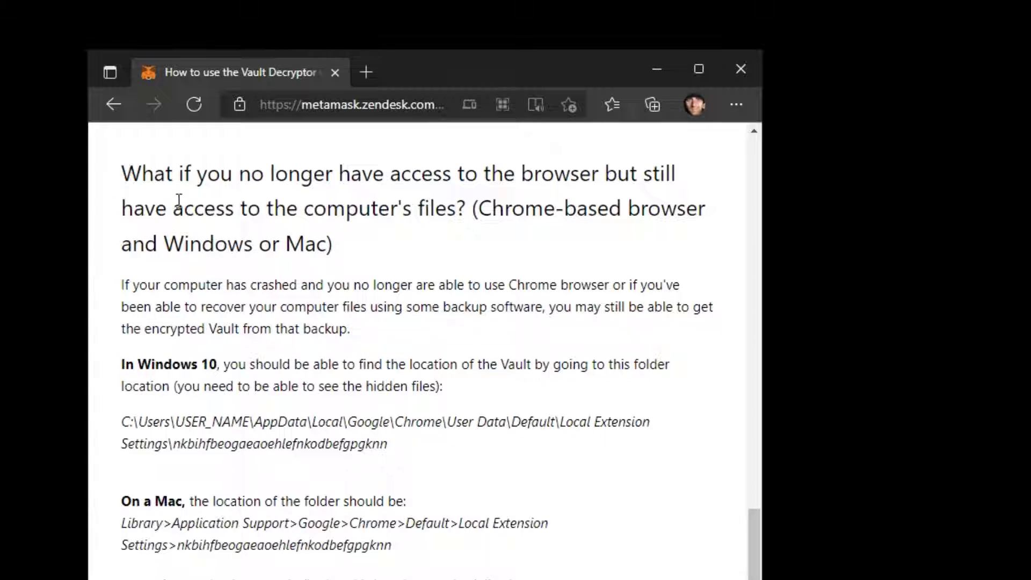
pyautogui.moveTo(119, 175); pyautogui.dragTo(341, 242)
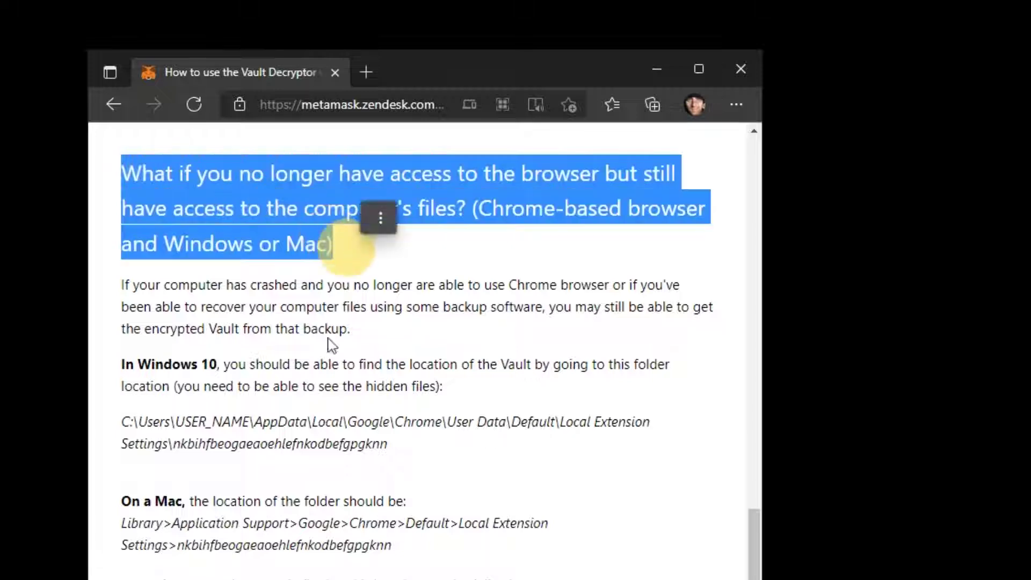
pyautogui.click(232, 421)
# - Highlight the Windows vault folder path and the nkbihfbeogaeaoehlefnkodbefgpgknn extension ID, then minimize Edge
pyautogui.moveTo(124, 419); pyautogui.dragTo(324, 451)
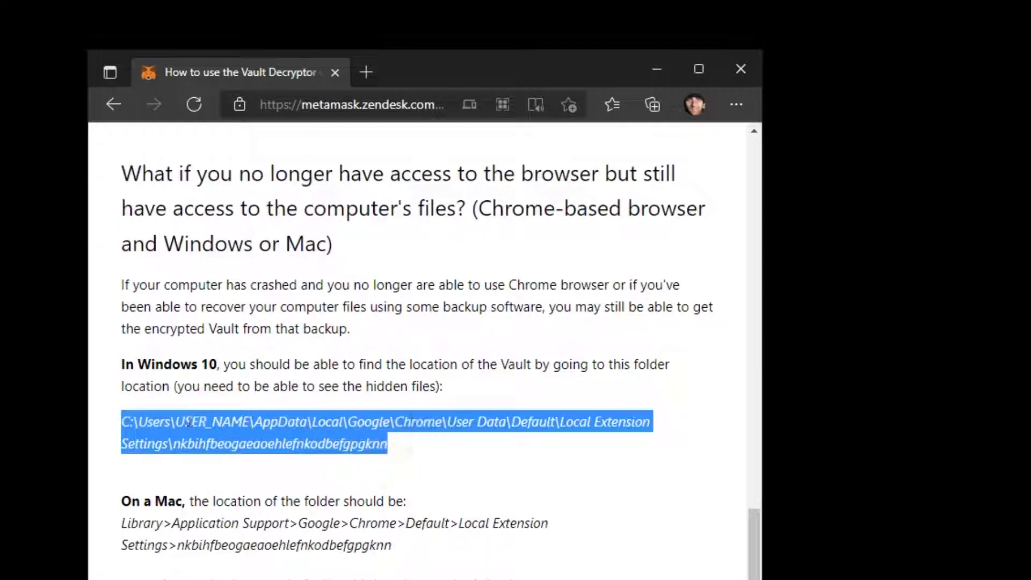
pyautogui.click(200, 460)
pyautogui.moveTo(173, 447); pyautogui.dragTo(429, 451)
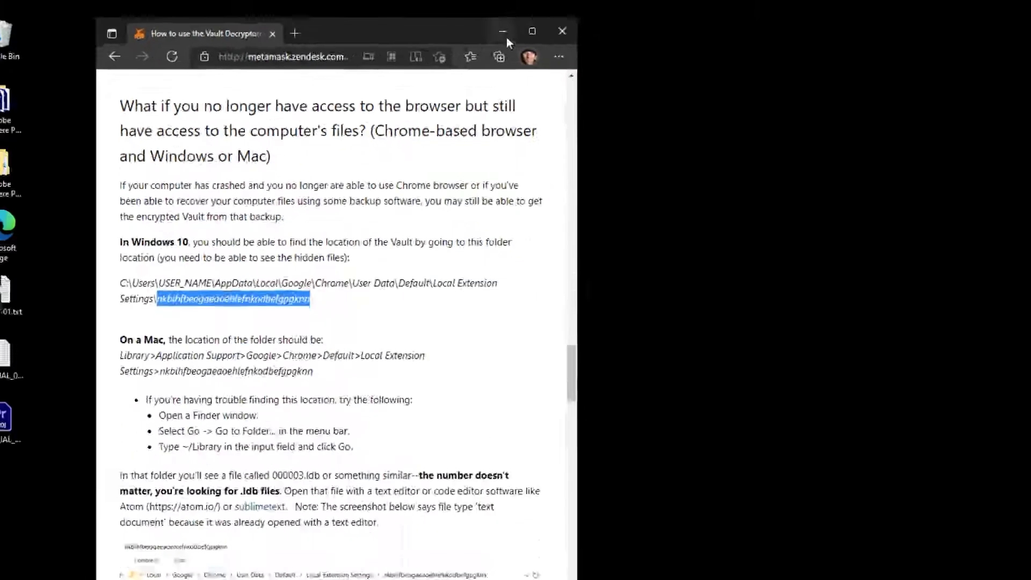
pyautogui.click(657, 69)
# - In File Explorer, navigate from C:\Users through AppData\Local\Google into the Chrome folder
pyautogui.click(302, 570)
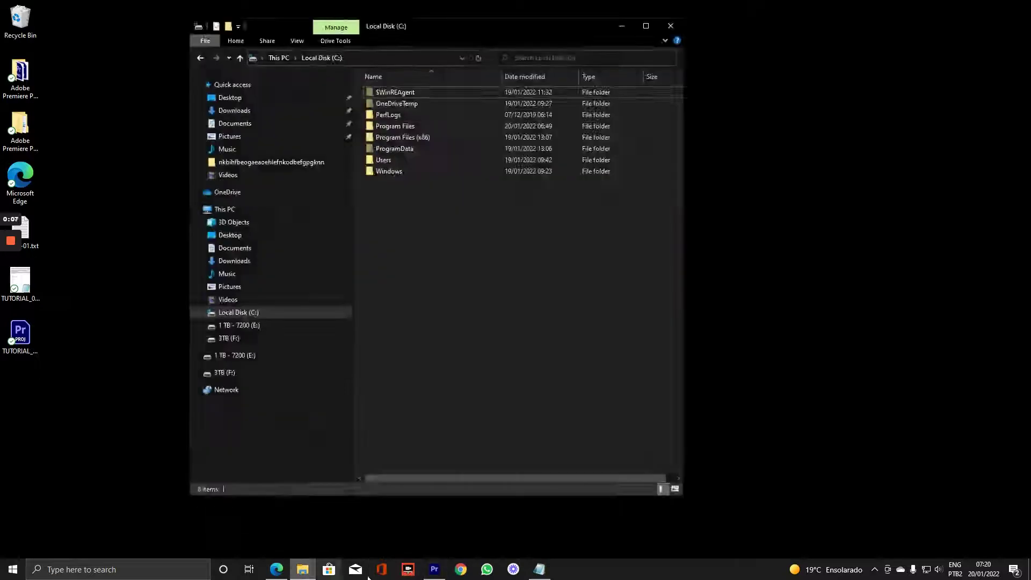
pyautogui.doubleClick(425, 252)
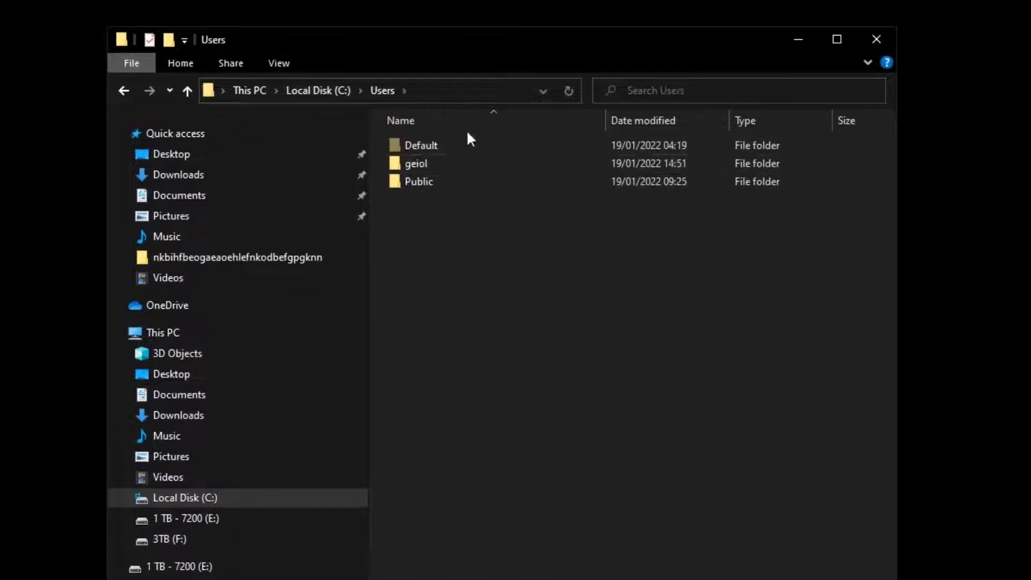
pyautogui.doubleClick(462, 163)
pyautogui.doubleClick(453, 181)
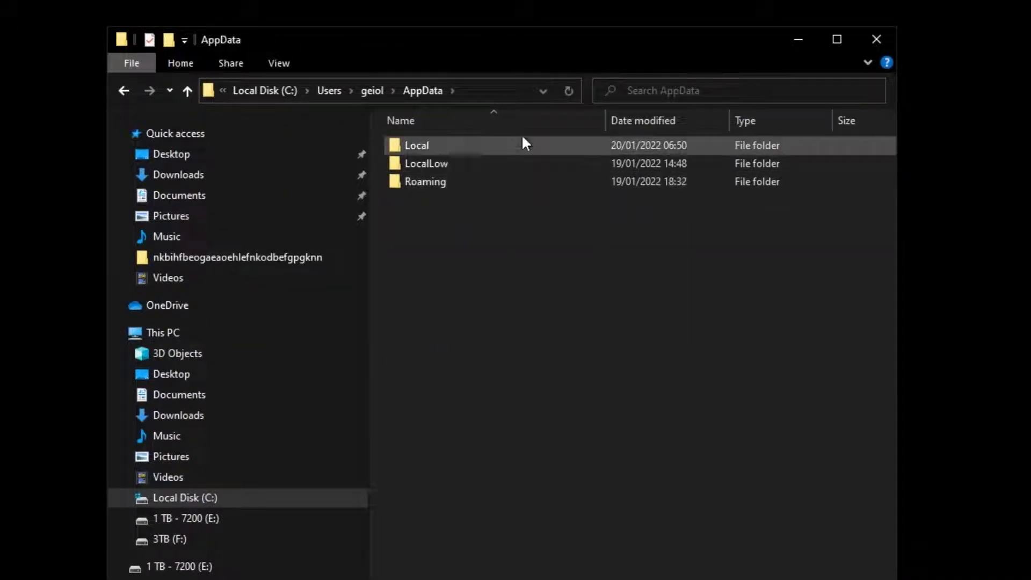
pyautogui.doubleClick(448, 145)
pyautogui.doubleClick(454, 290)
pyautogui.doubleClick(435, 146)
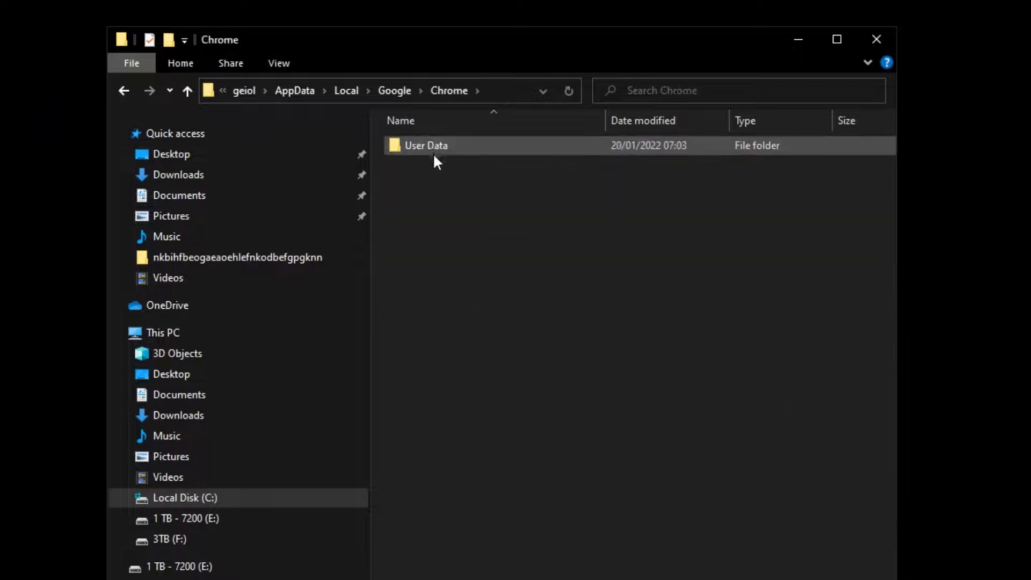
# - Open User Data\Default\Local Extension Settings, check the nkbihfbeogaeaoehlefnkodbefgpgknn folder's files, then return
pyautogui.doubleClick(433, 146)
pyautogui.doubleClick(434, 272)
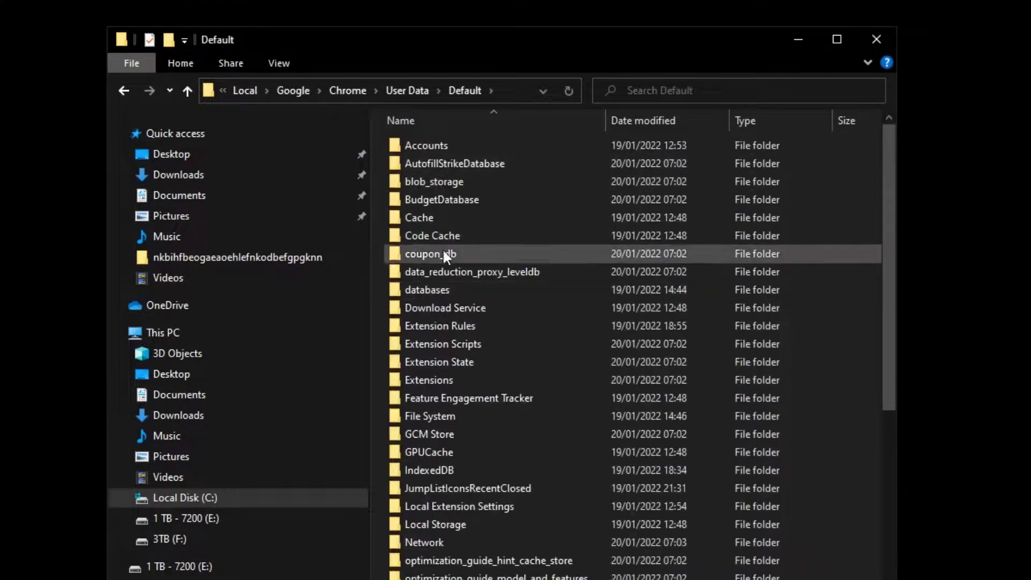
pyautogui.doubleClick(517, 508)
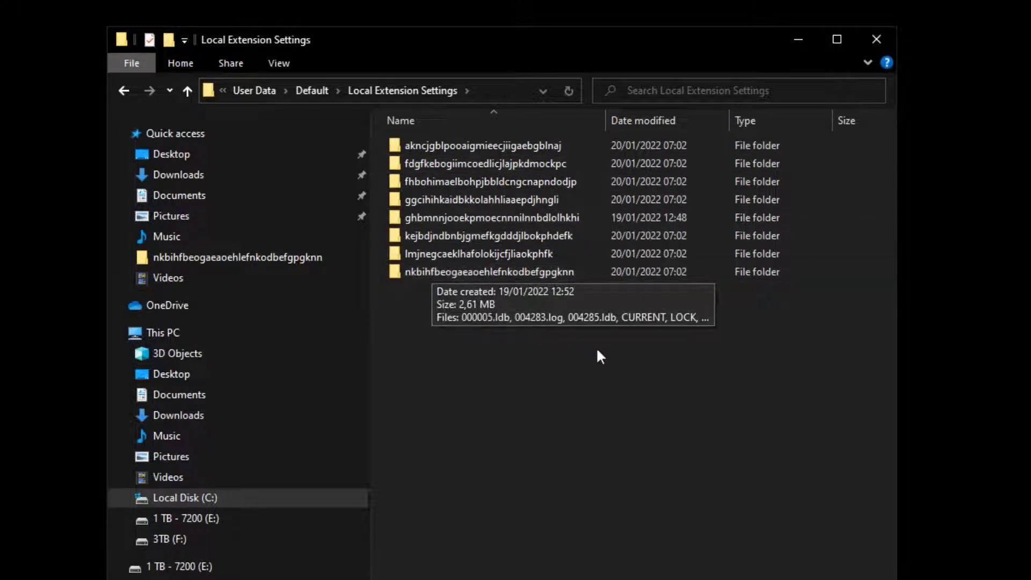
pyautogui.doubleClick(520, 270)
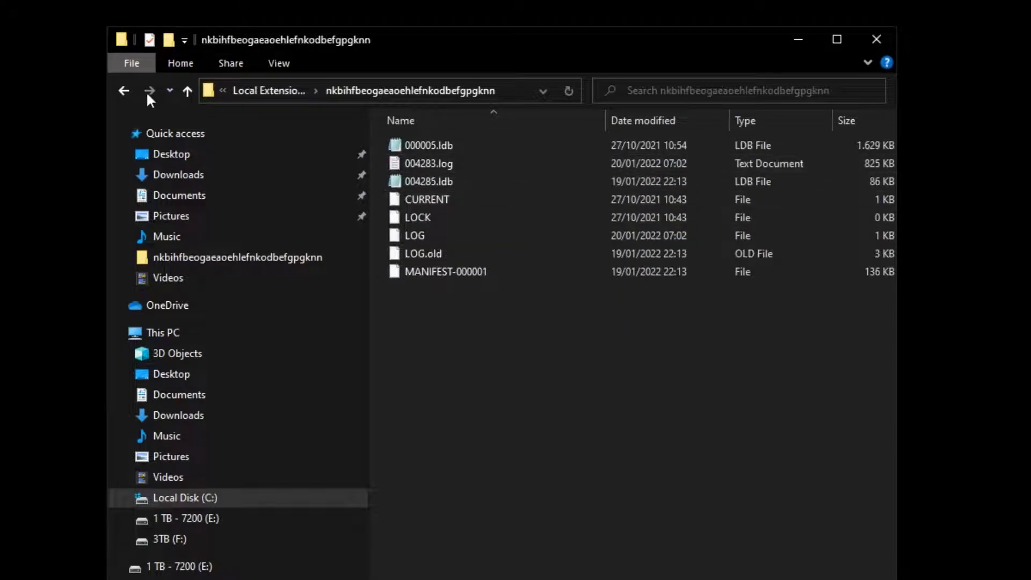
pyautogui.hotkey('alt', 'Left')
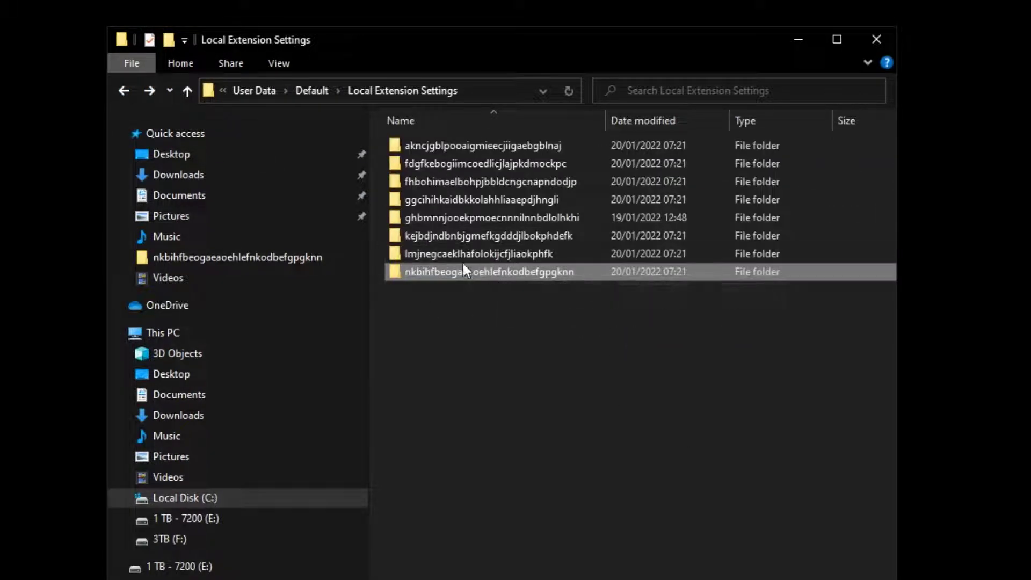
# - Copy the nkbihfbeogaeaoehlefnkodbefgpgknn folder and confirm the backup copy exists on 3TB (F:)
pyautogui.rightClick(464, 272)
pyautogui.click(544, 485)
pyautogui.click(179, 539)
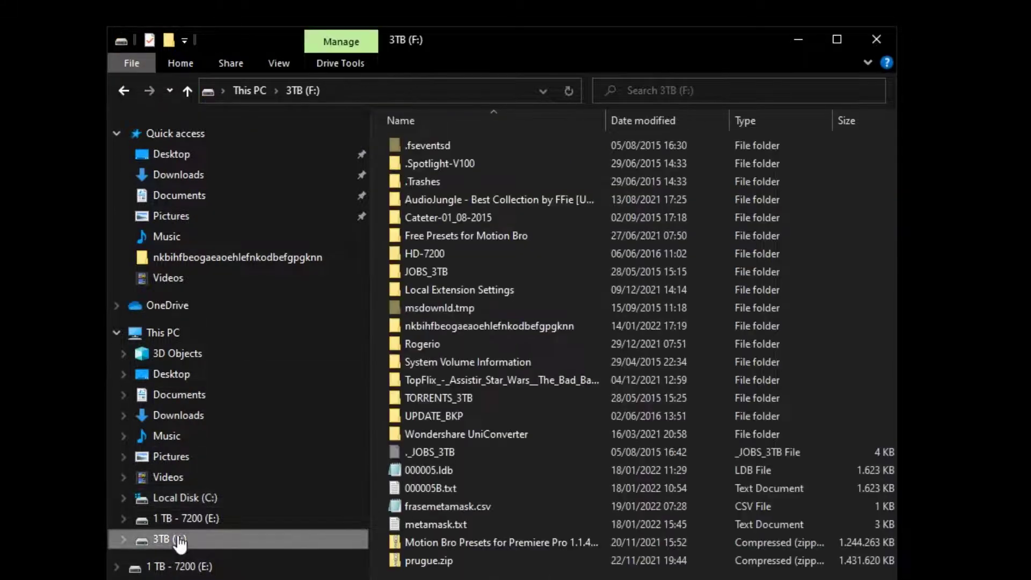
pyautogui.click(395, 326)
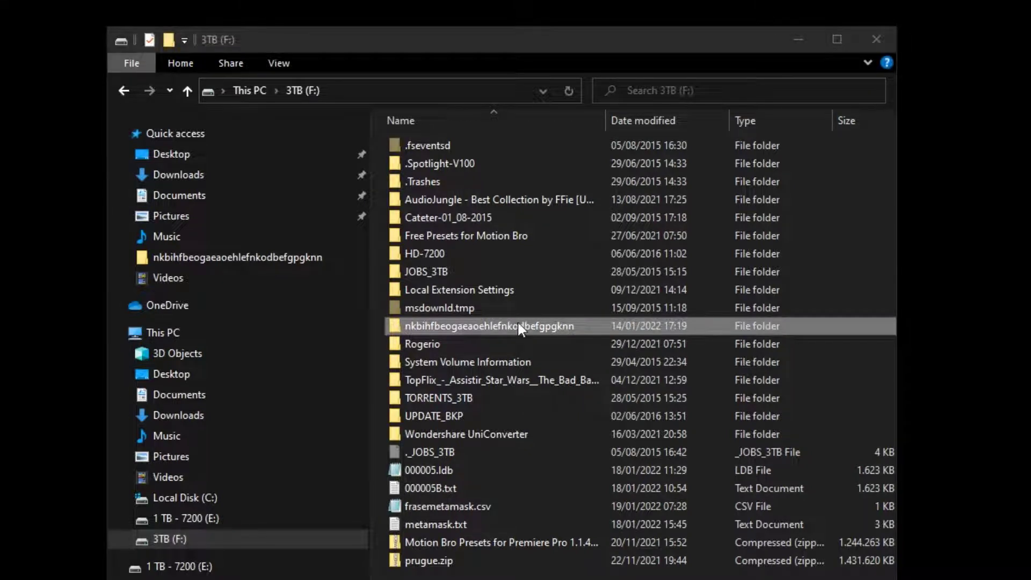
pyautogui.click(130, 88)
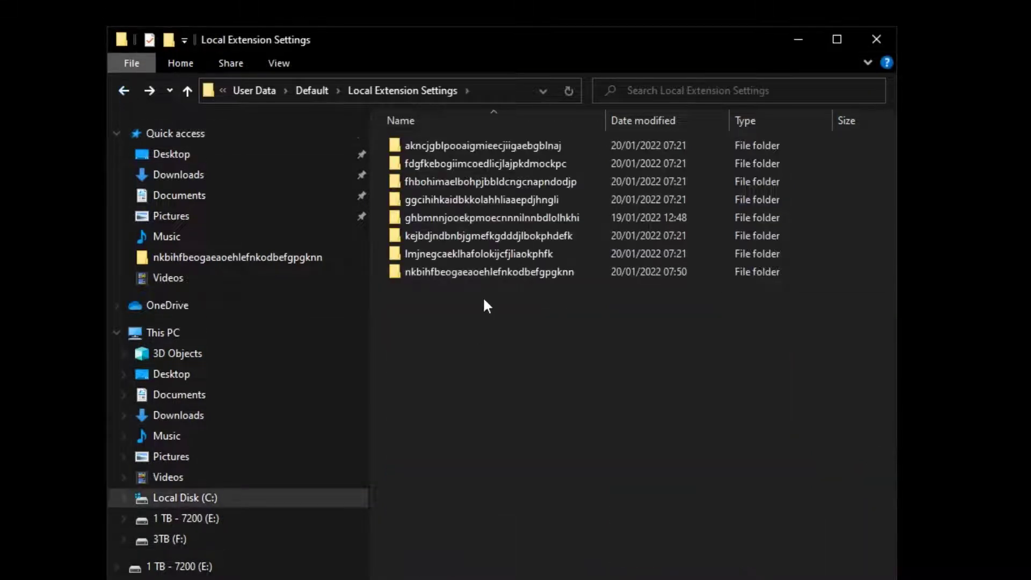
# - Delete the nkbihfbeogaeaoehlefnkodbefgpgknn folder from Local Extension Settings and minimize File Explorer
pyautogui.click(427, 270)
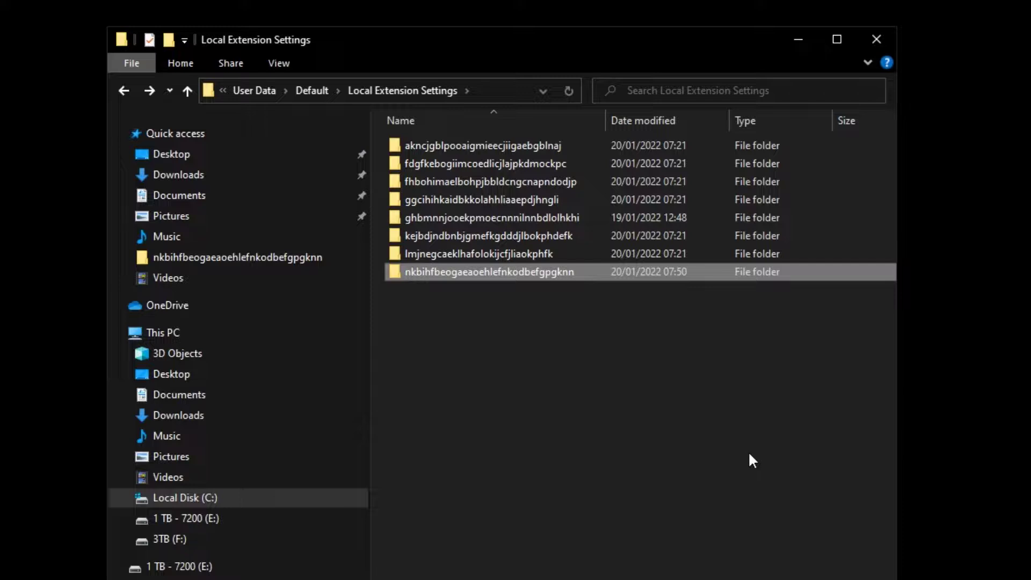
pyautogui.press('Delete')
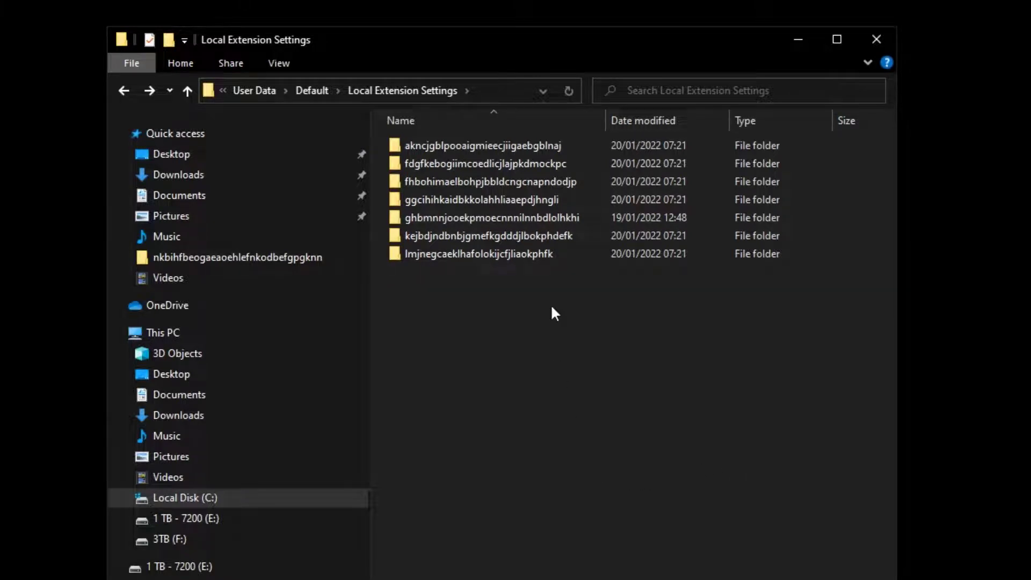
pyautogui.click(797, 41)
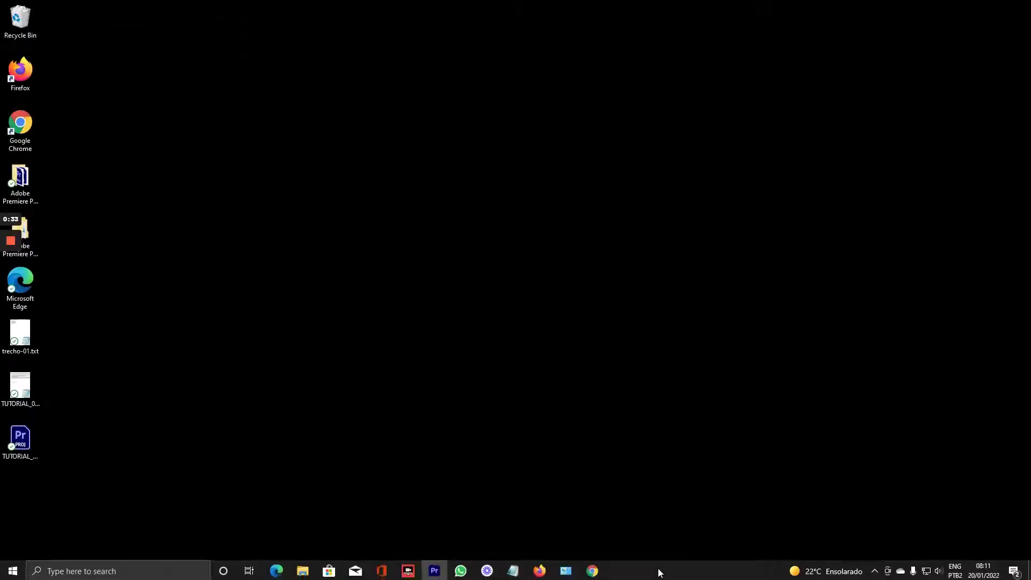
# - Launch Google Chrome to its Welcome to Chrome page and briefly check its main menu
pyautogui.click(586, 565)
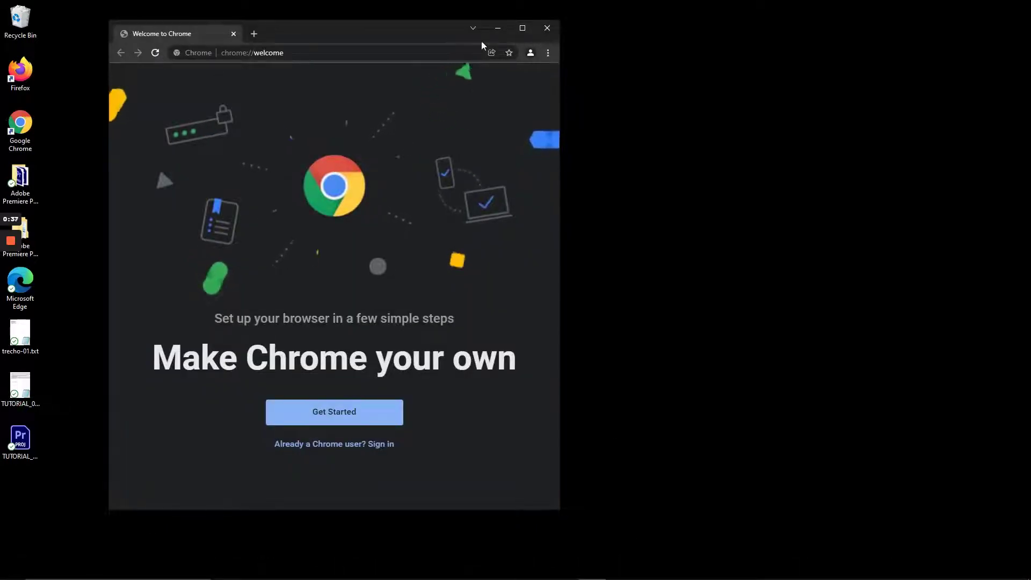
pyautogui.click(548, 52)
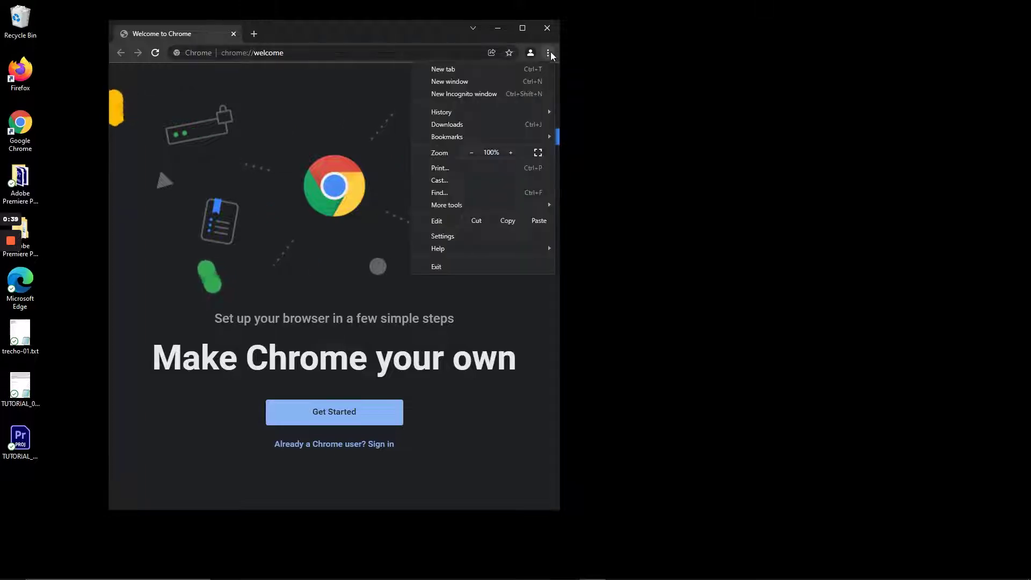
pyautogui.click(549, 52)
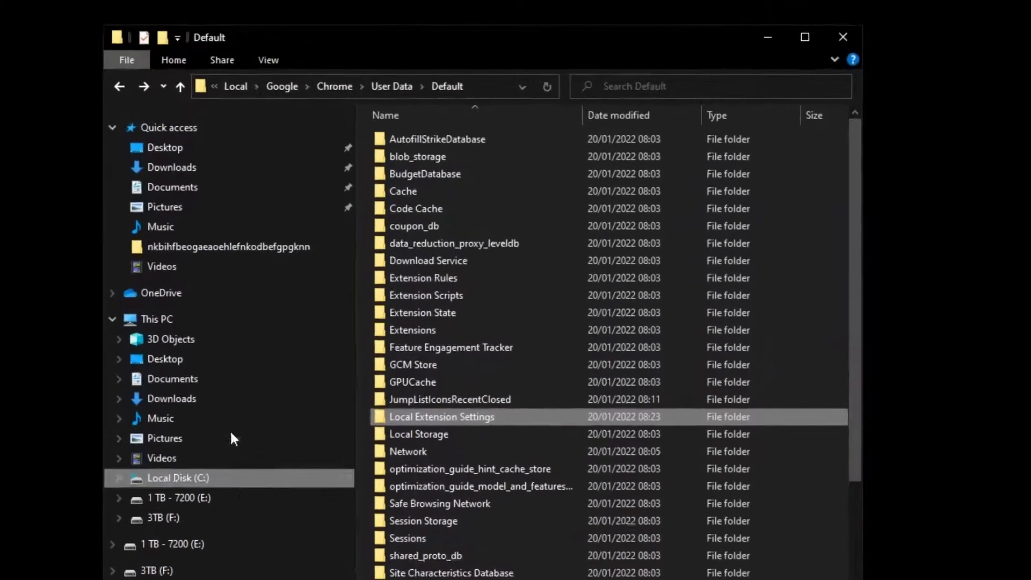
# - Copy the backed-up nkbihfbeogaeaoehlefnkodbefgpgknn folder from 3TB (F:) and minimize the drive window
pyautogui.click(208, 57)
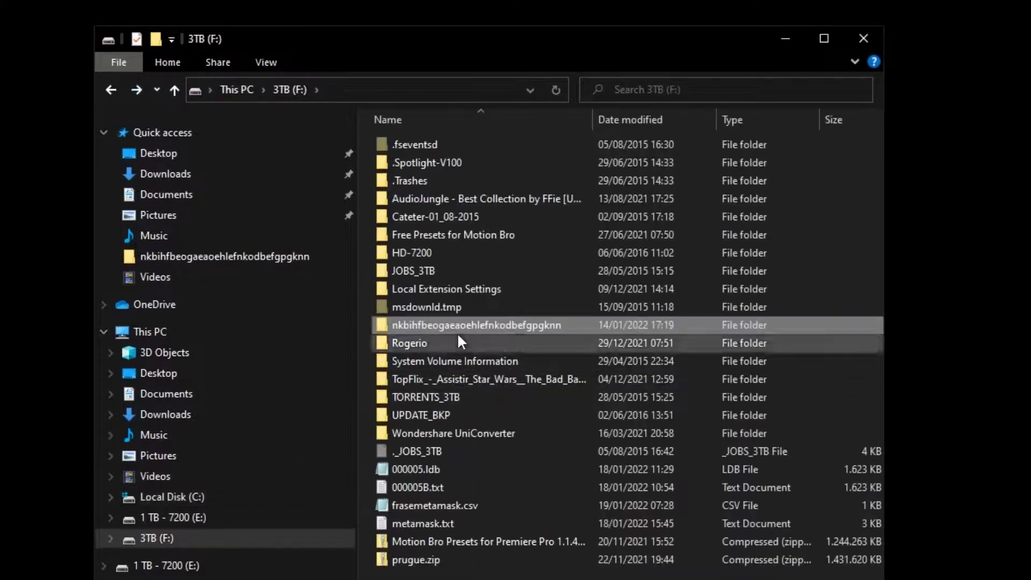
pyautogui.rightClick(444, 327)
pyautogui.click(521, 542)
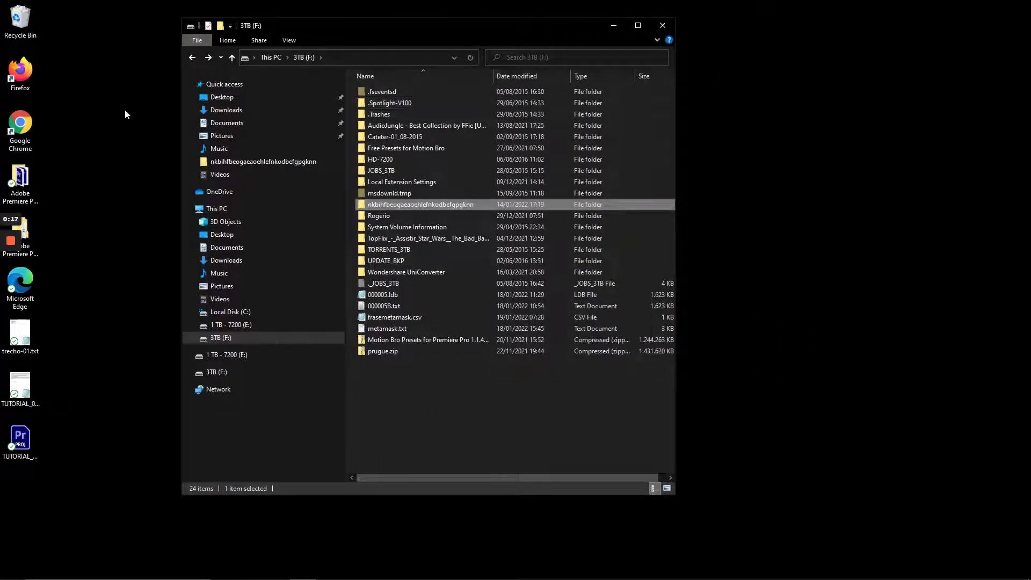
pyautogui.click(121, 113)
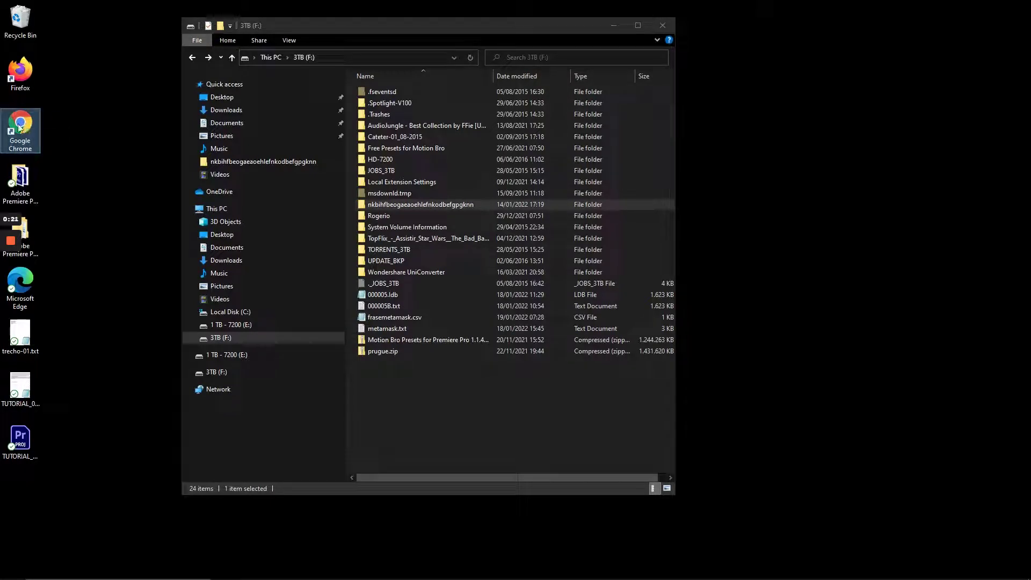
pyautogui.click(594, 38)
pyautogui.click(614, 26)
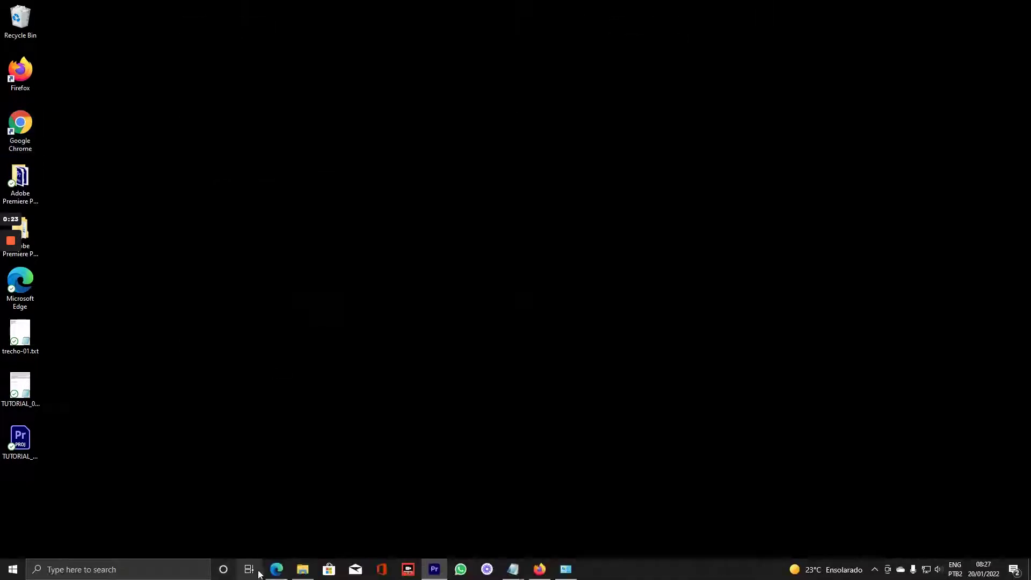
# - Reopen the support article, select the Windows 10 vault folder path, then show the desktop
pyautogui.click(276, 570)
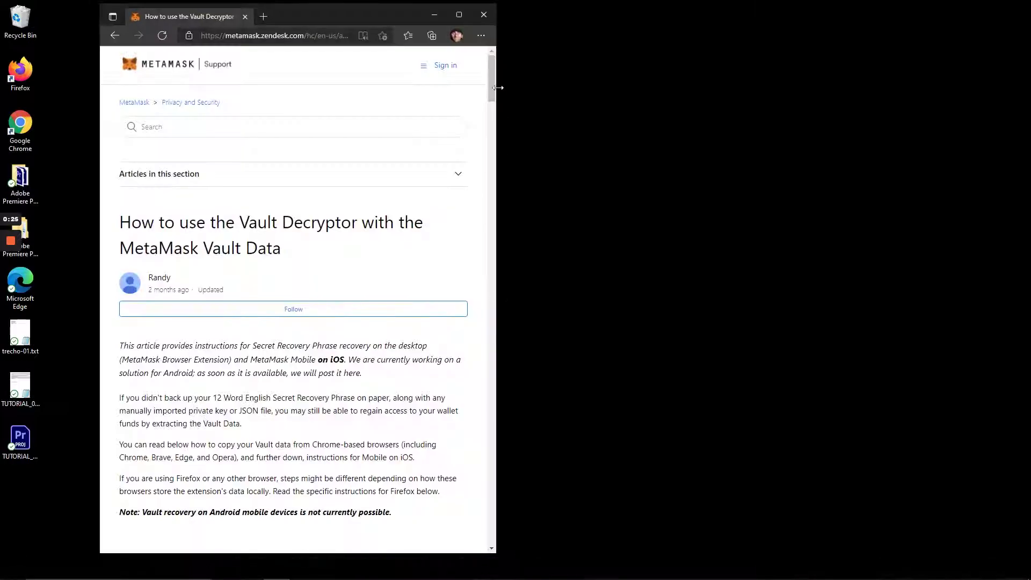
pyautogui.moveTo(493, 86); pyautogui.dragTo(500, 295)
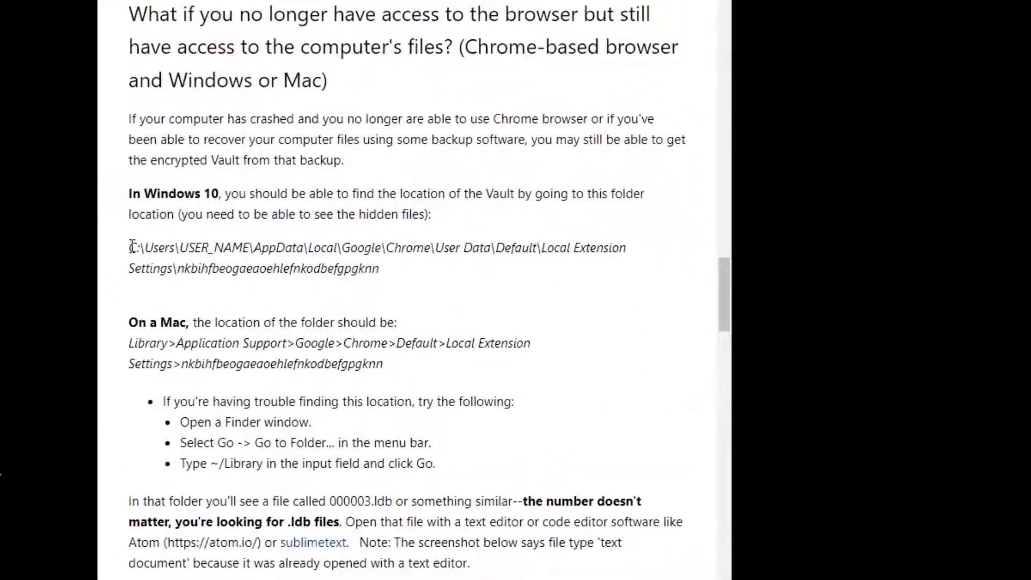
pyautogui.moveTo(132, 247); pyautogui.dragTo(381, 283)
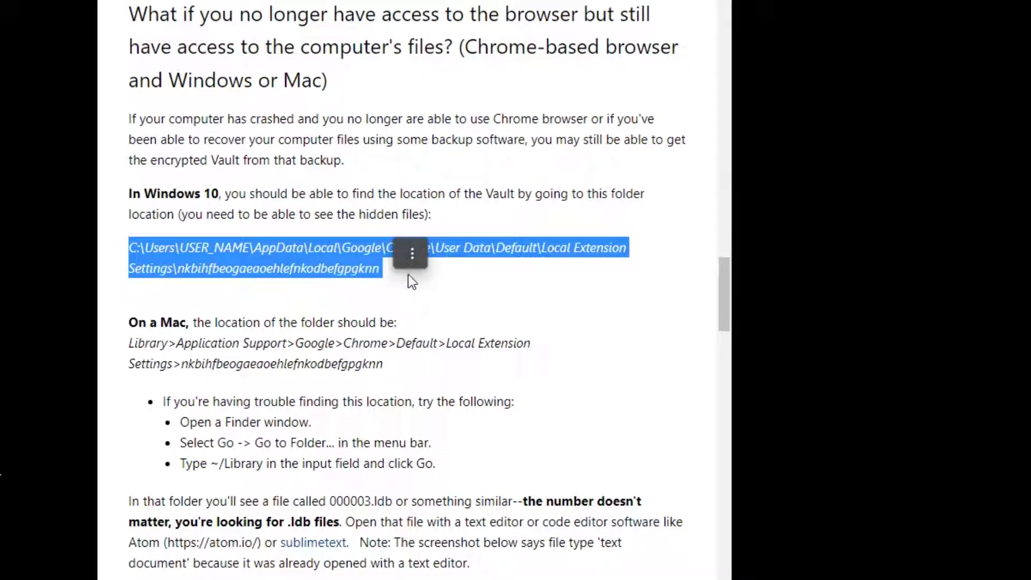
pyautogui.press('super+d')
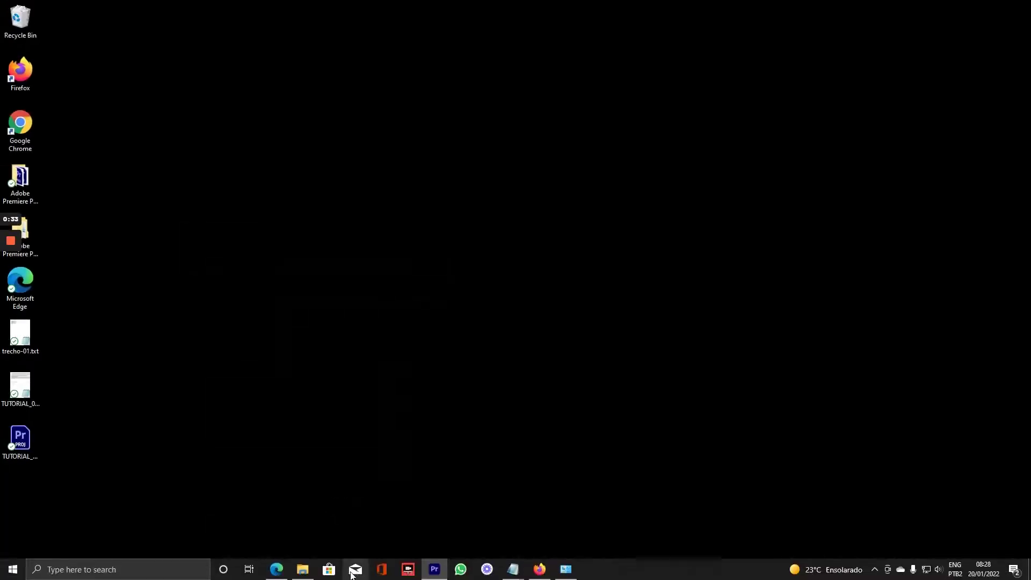
# - Go forward in File Explorer to Chrome's User Data\Default\Local Extension Settings folder
pyautogui.click(302, 570)
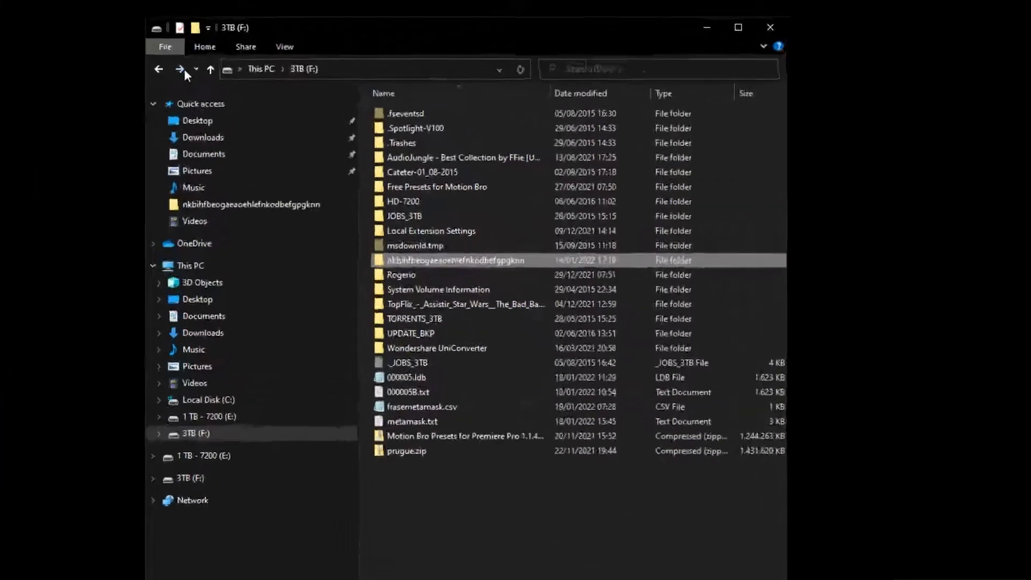
pyautogui.click(183, 70)
pyautogui.click(183, 69)
pyautogui.click(183, 69)
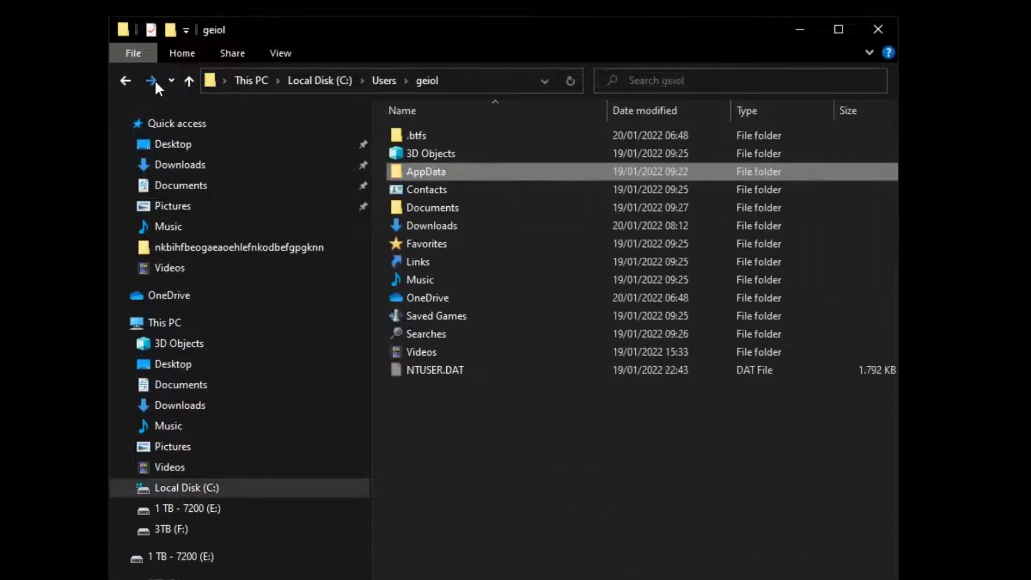
pyautogui.click(153, 80)
pyautogui.click(154, 81)
pyautogui.click(154, 81)
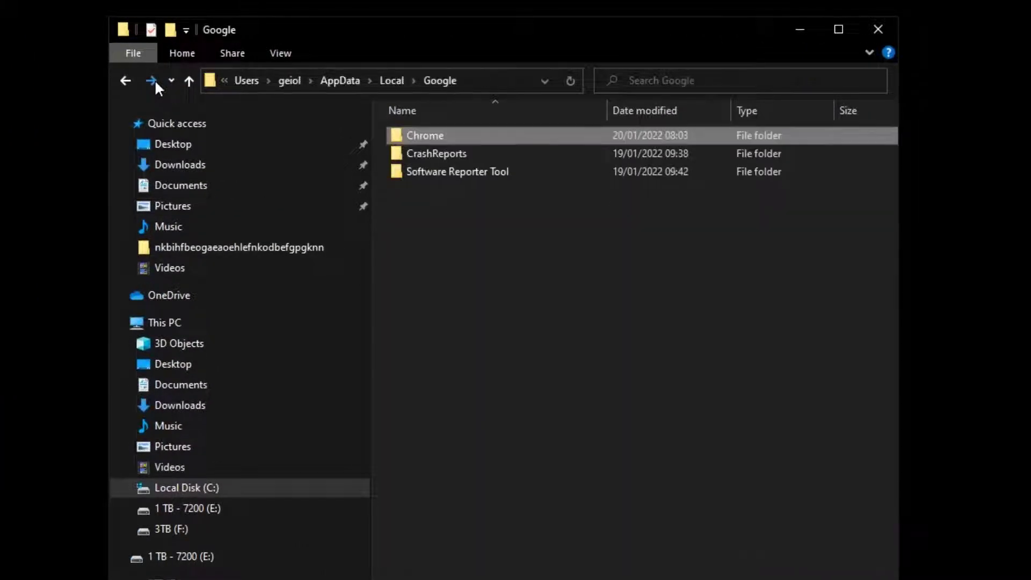
pyautogui.click(153, 81)
pyautogui.click(154, 81)
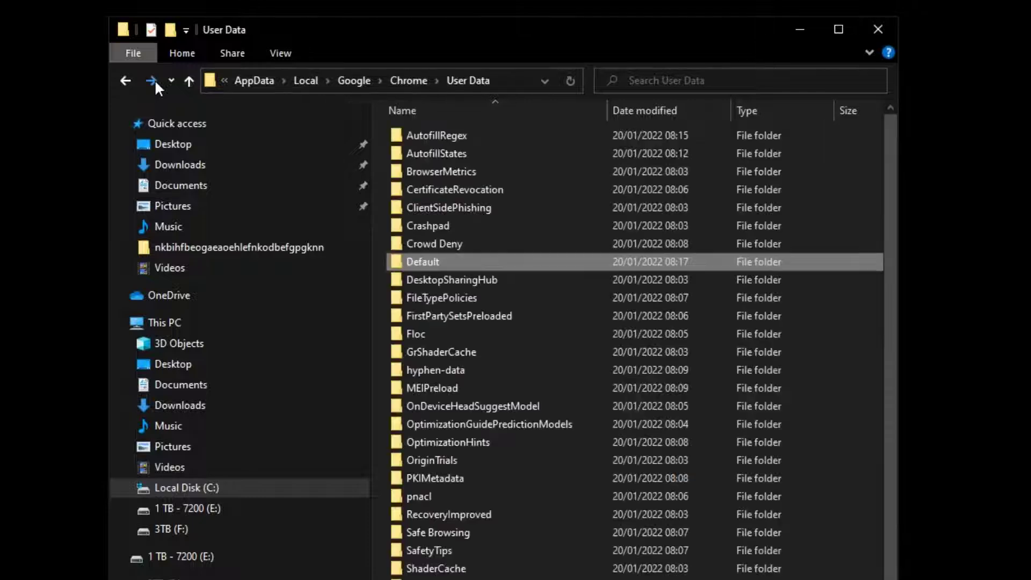
pyautogui.click(154, 80)
pyautogui.click(153, 80)
pyautogui.click(154, 80)
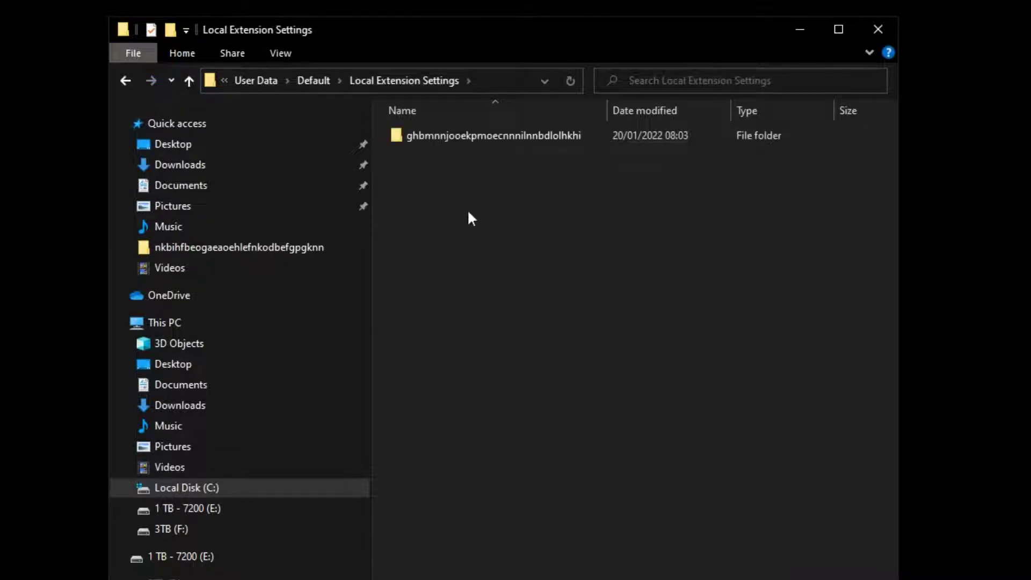
# - Paste the backed-up nkbihfbeogaeaoehlefnkodbefgpgknn folder there, minimize Explorer and launch Chrome from the desktop
pyautogui.rightClick(434, 198)
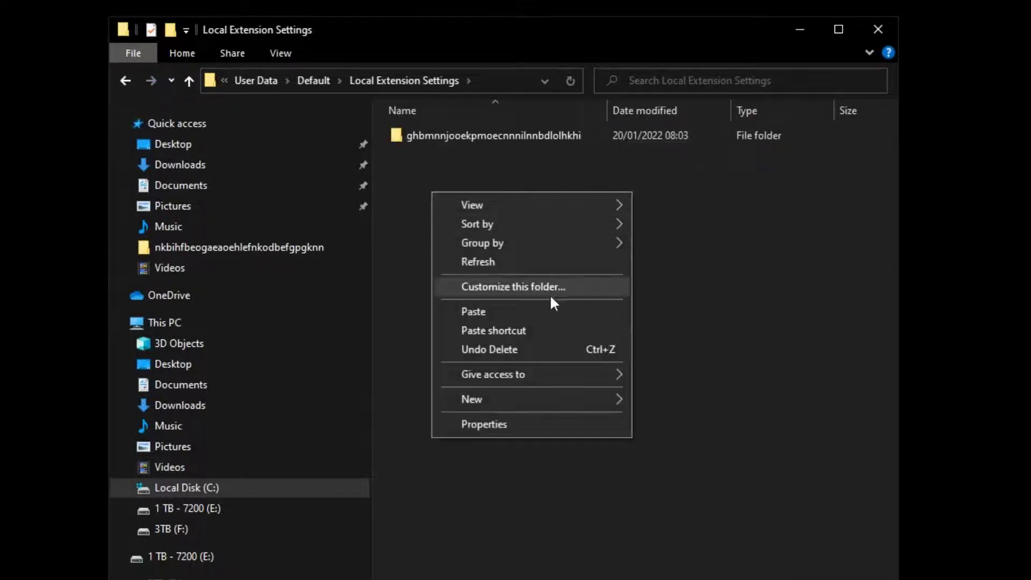
pyautogui.click(545, 314)
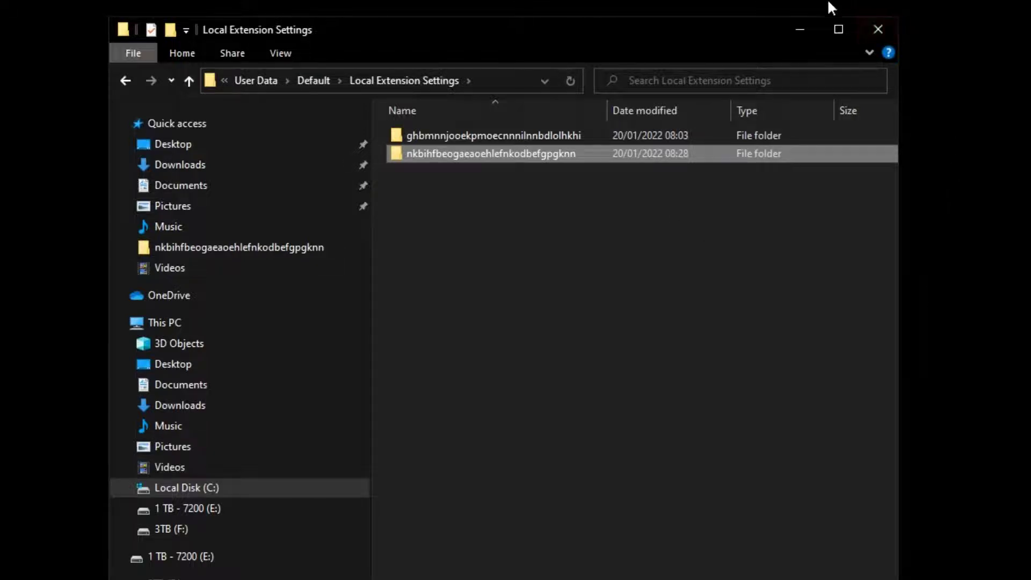
pyautogui.click(800, 29)
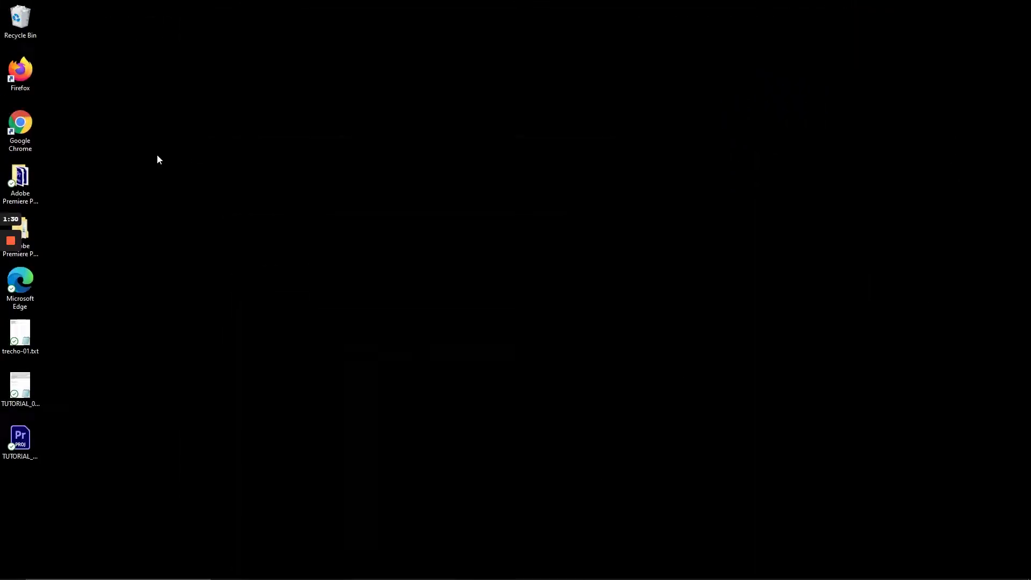
pyautogui.doubleClick(20, 123)
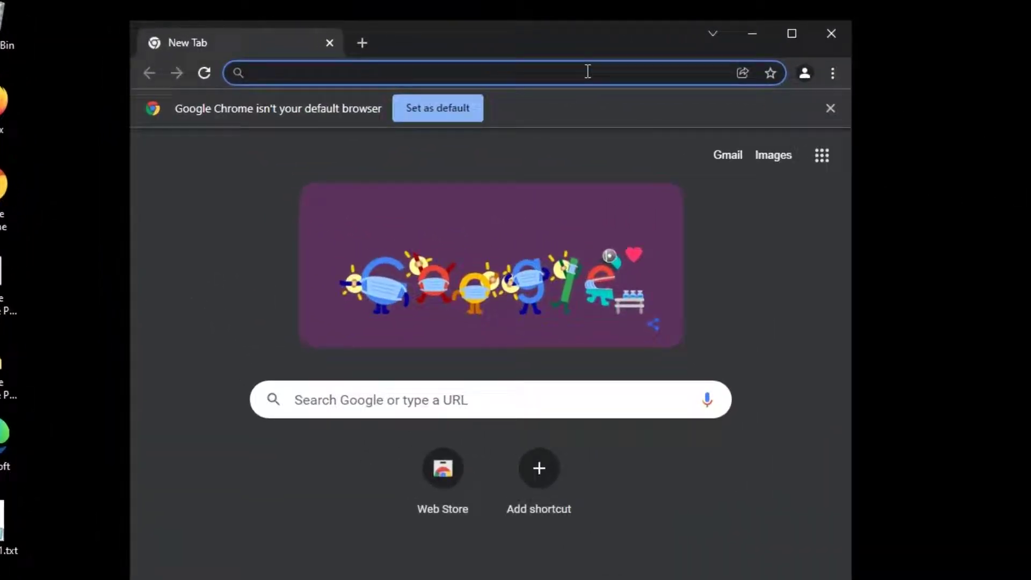
# - Search 'metamask extension' in Chrome to open MetaMask and dismiss the Extensions popup
pyautogui.write('meta')
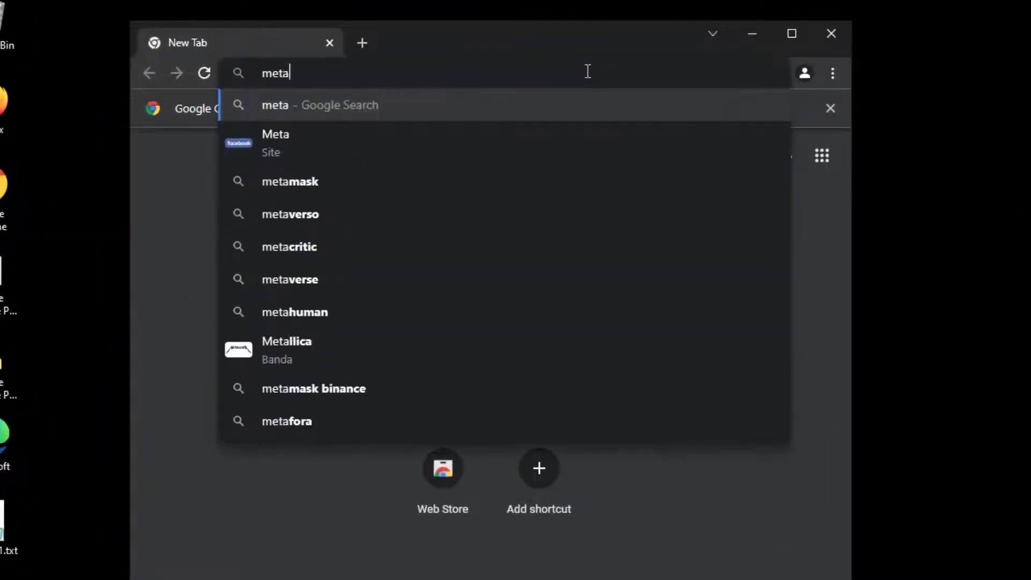
pyautogui.write('mask ext')
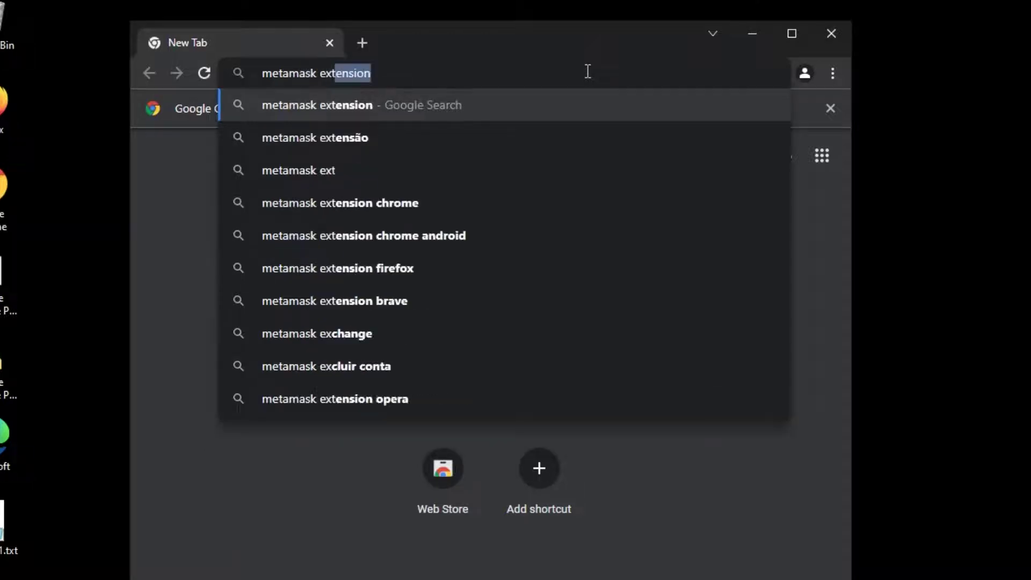
pyautogui.write('ewnsion')
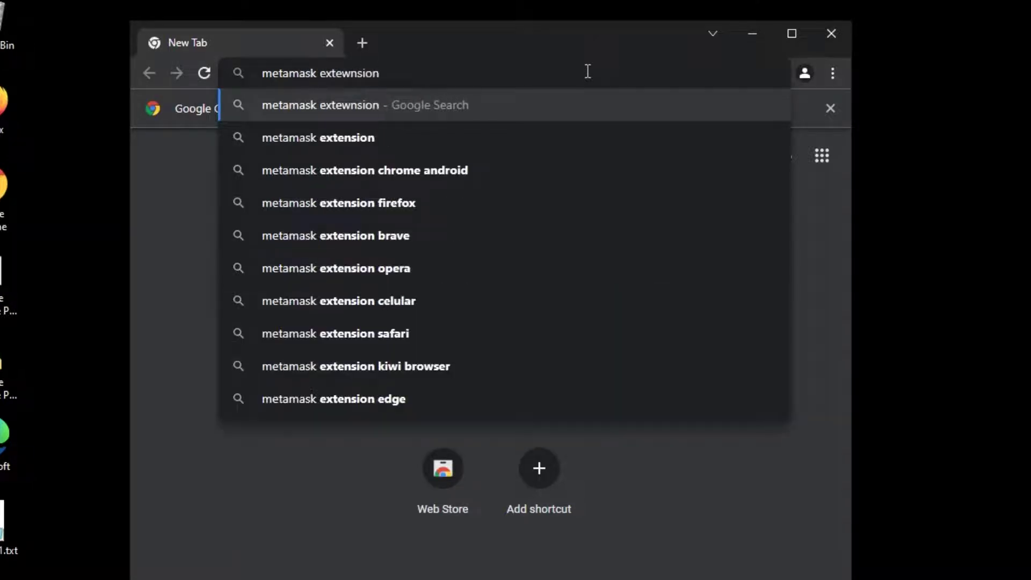
pyautogui.click(290, 141)
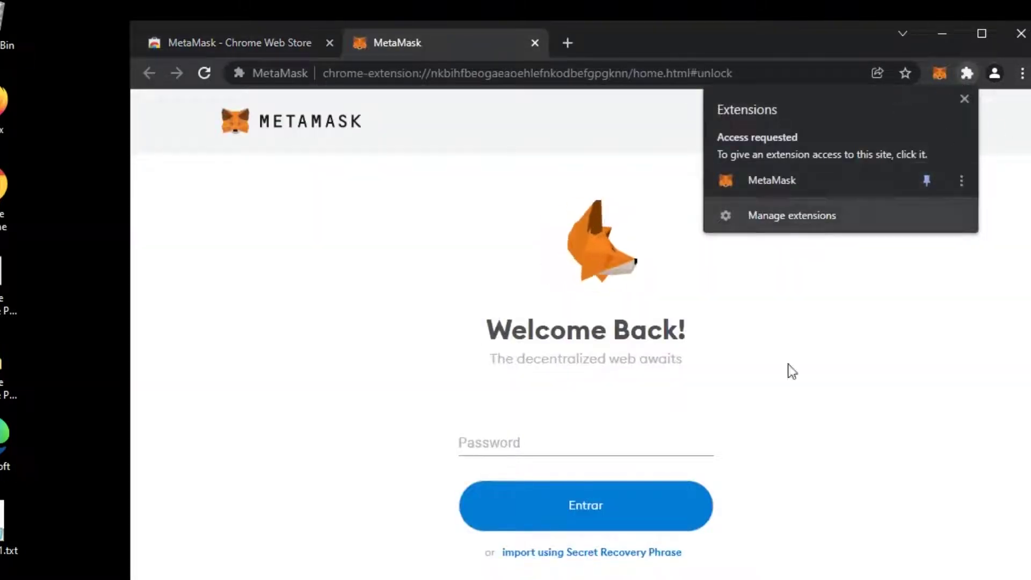
pyautogui.click(797, 394)
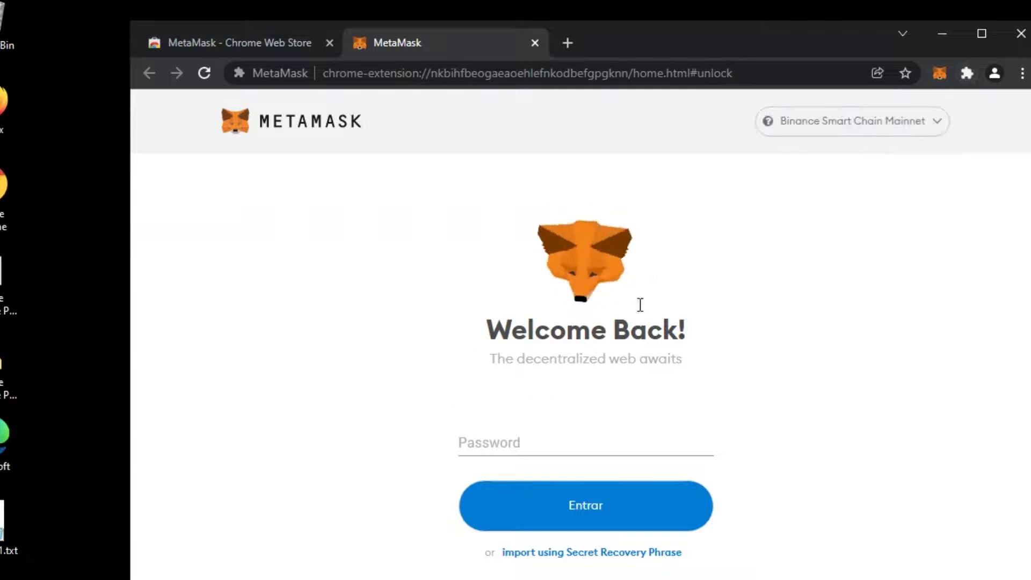
# - Enter the wallet password, unlock with Entrar, and scroll through Account 1's assets
pyautogui.click(585, 454)
pyautogui.write('******')
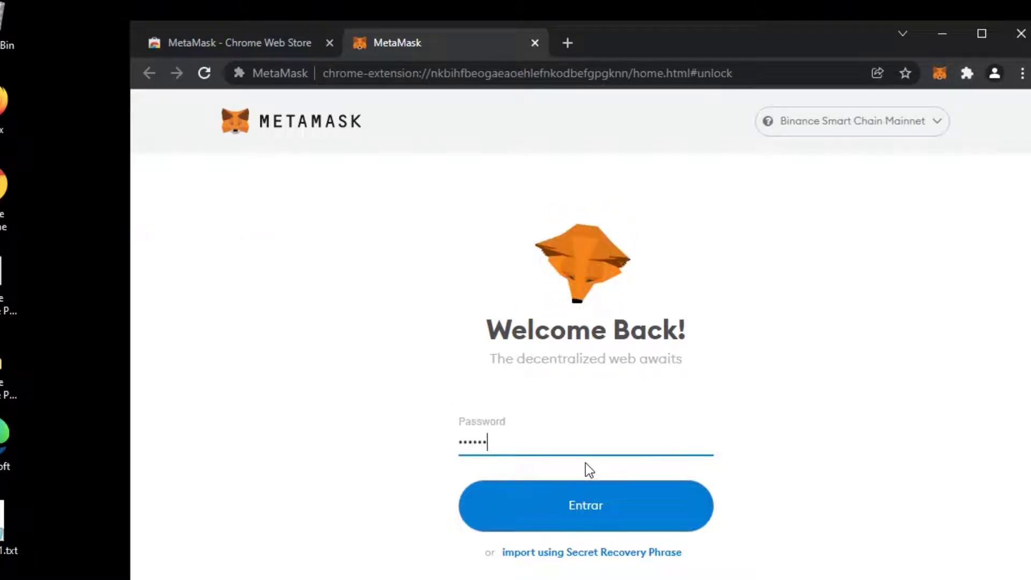
pyautogui.write('***')
pyautogui.click(610, 500)
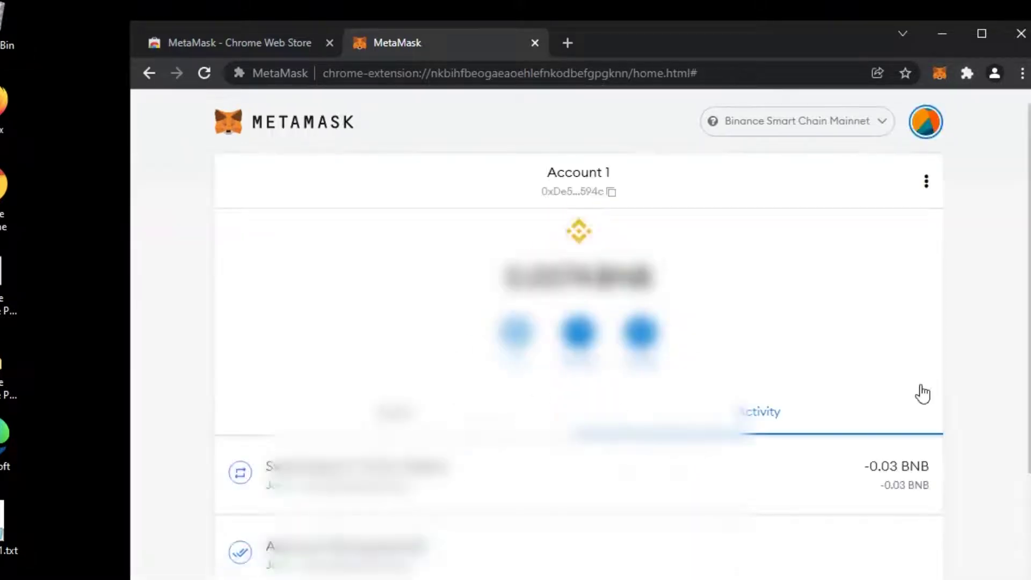
pyautogui.scroll(-2, 1024, 306)
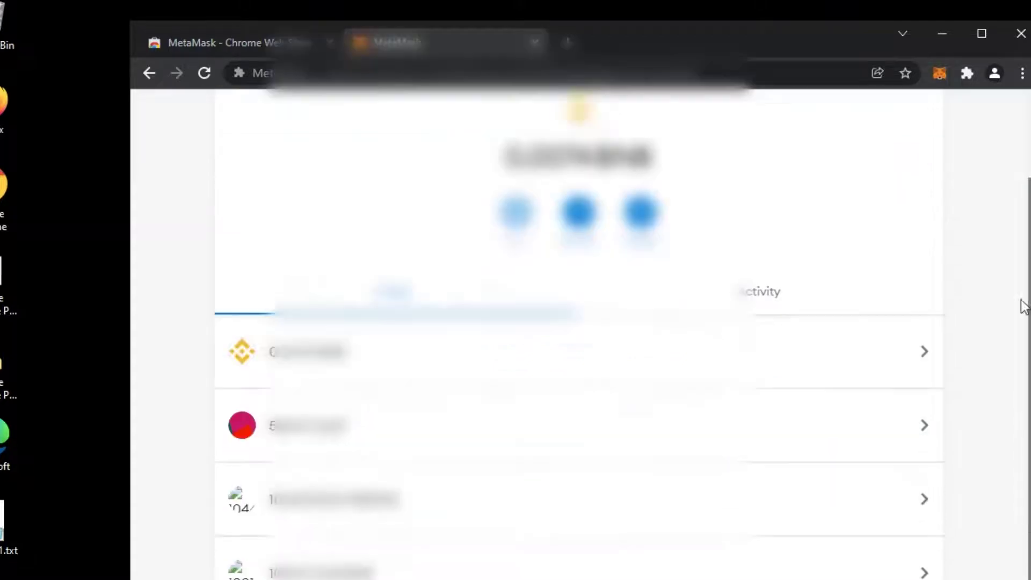
pyautogui.scroll(-4, 1023, 306)
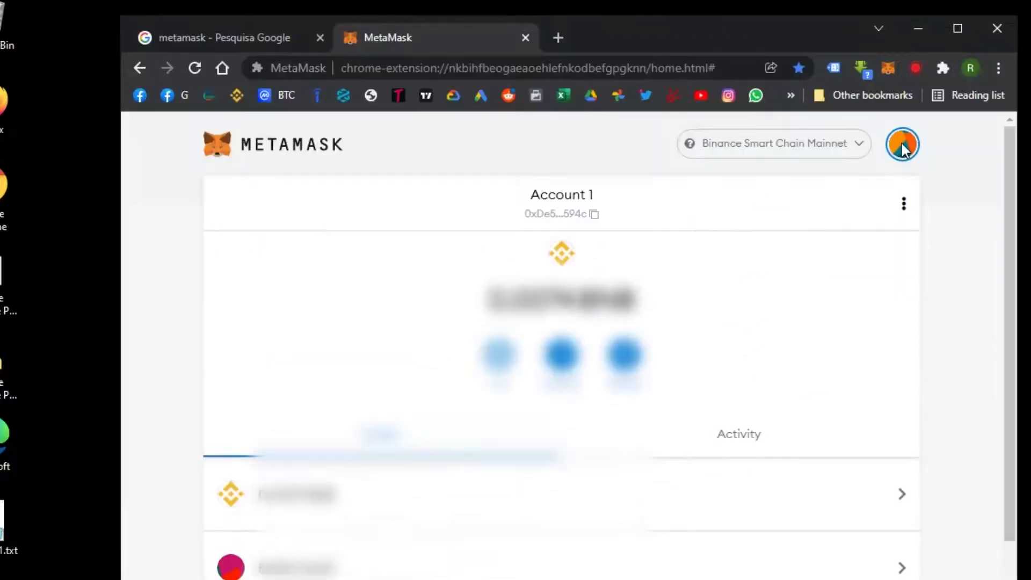
# - Go to Definições > Security & Privacy > Revelar Palavras Seed, paste the password and confirm with Próximo
pyautogui.click(902, 143)
pyautogui.click(795, 510)
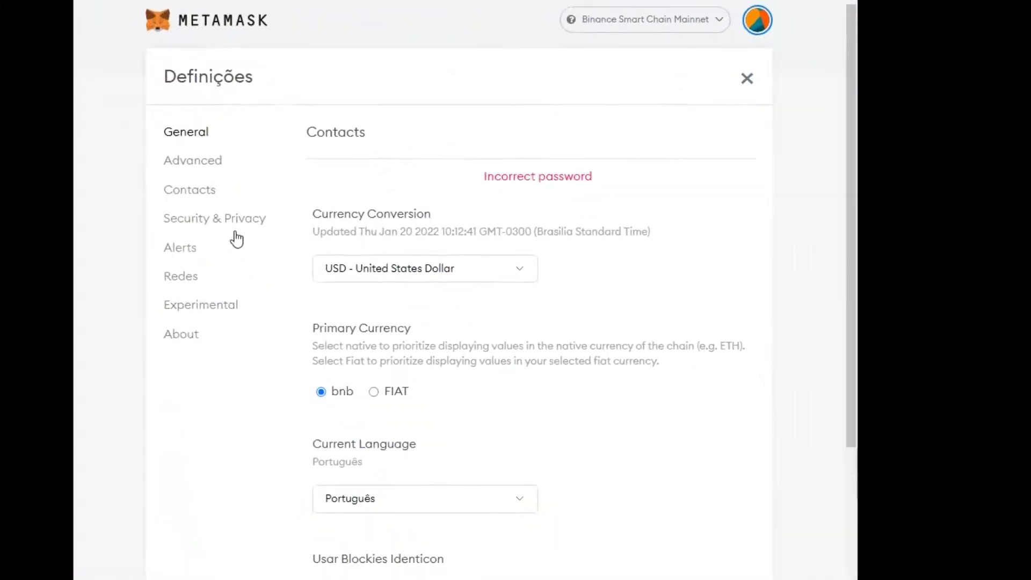
pyautogui.click(237, 221)
pyautogui.click(414, 260)
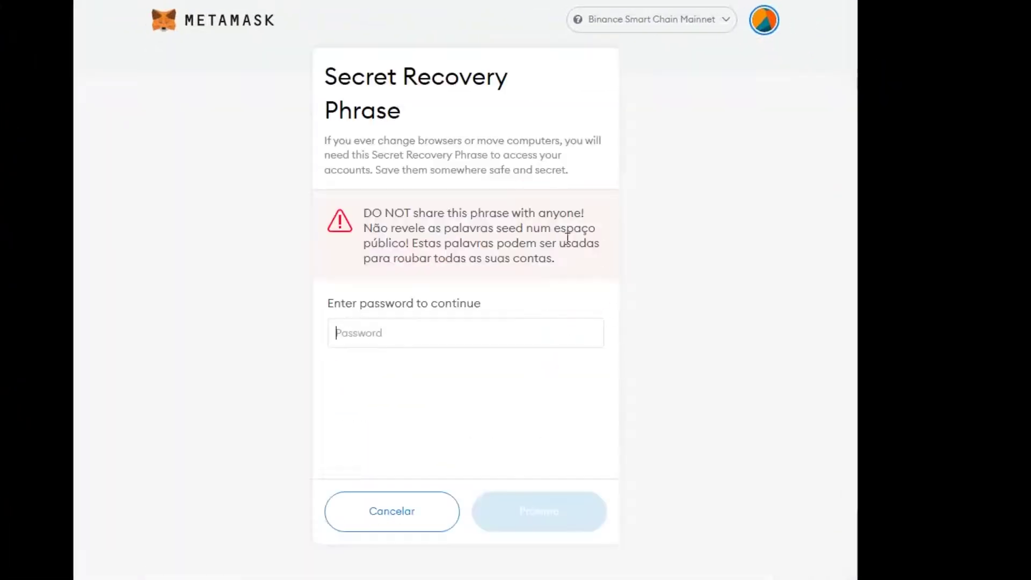
pyautogui.hotkey('ctrl', 'v')
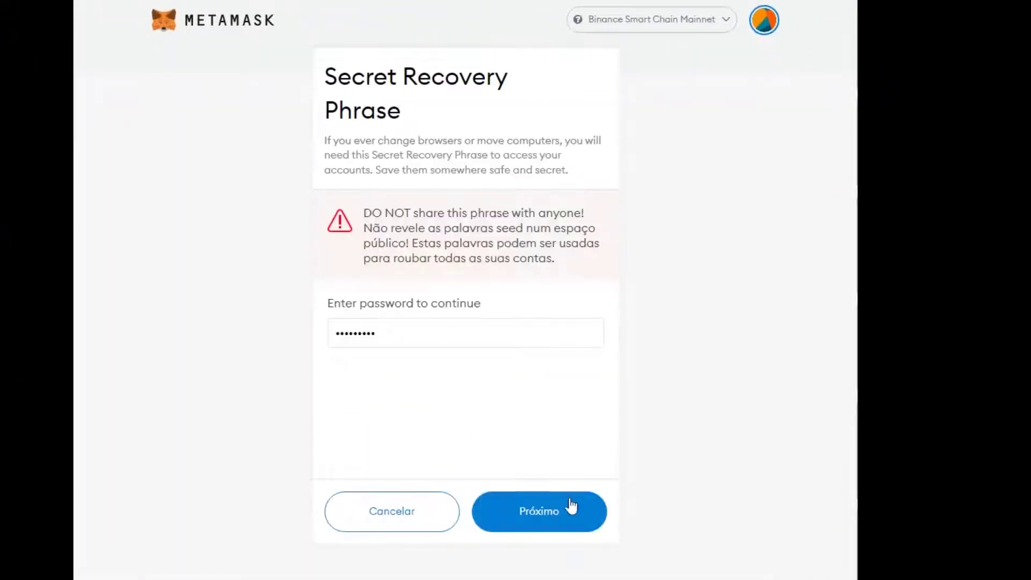
pyautogui.click(571, 507)
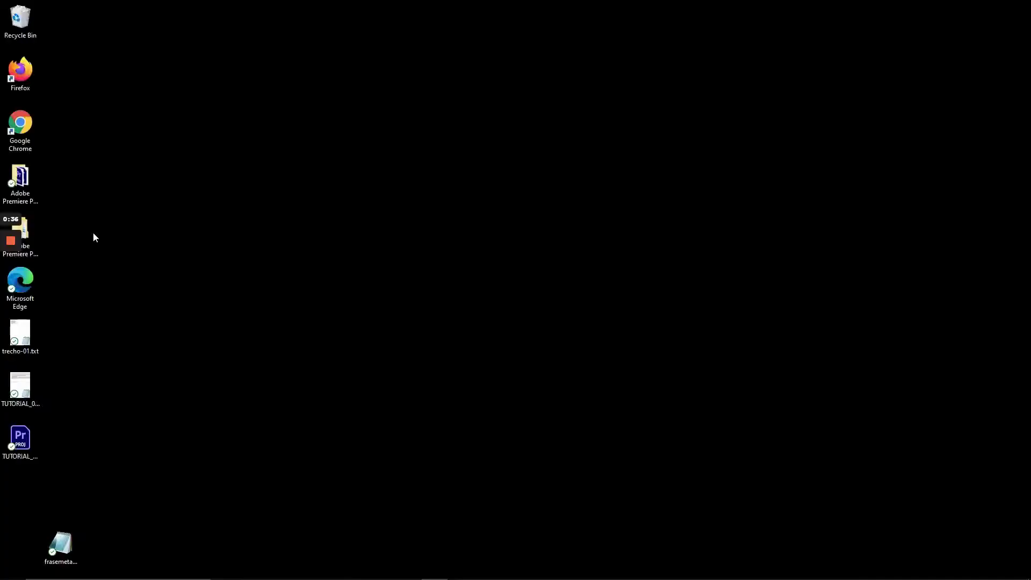
# - In trecho-01.txt, write that using this backup method is even better than the seedphrase
pyautogui.moveTo(592, 566)
pyautogui.click(555, 521)
pyautogui.write("Now I'll tell you why i think")
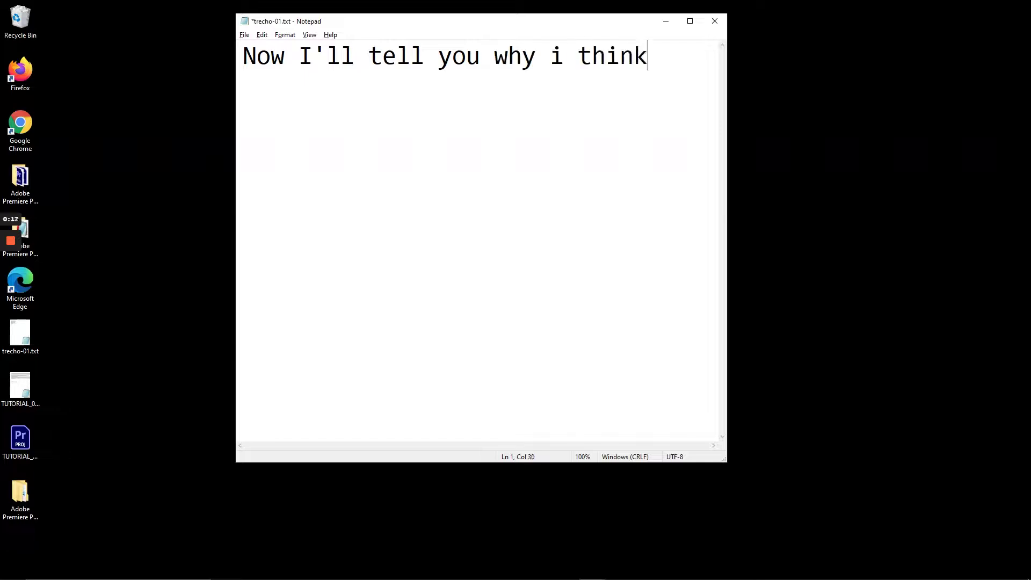
pyautogui.press('Return')
pyautogui.write('using my method for backup')
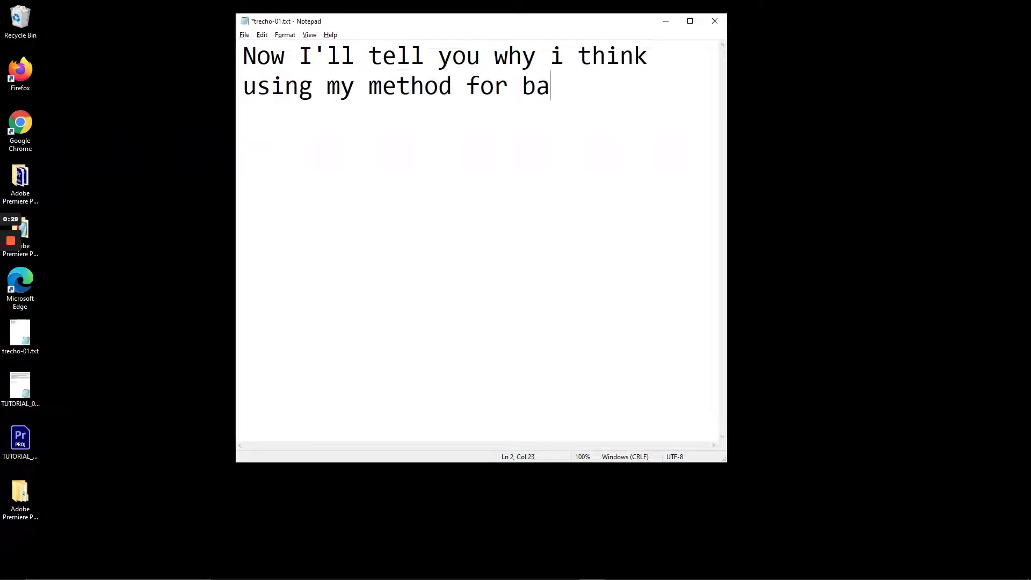
pyautogui.press('Return')
pyautogui.write('is even better than using ')
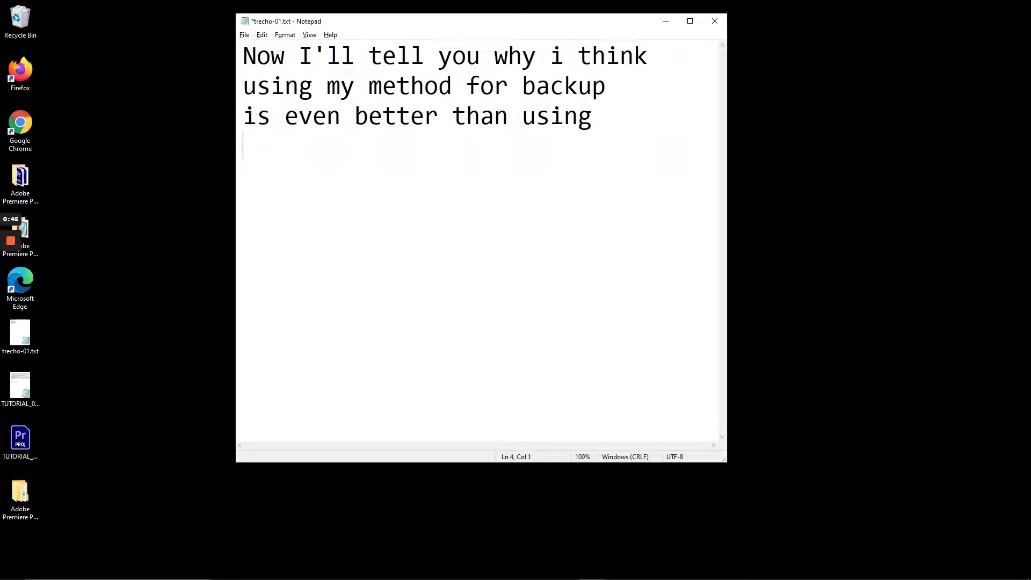
pyautogui.write('the seedphrase. But reme')
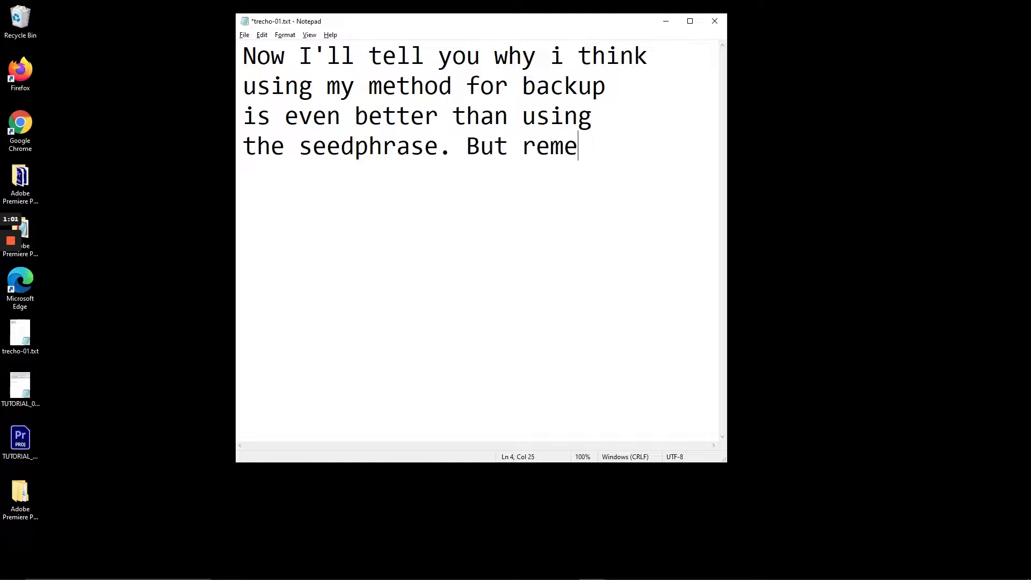
pyautogui.write('mber')
# - Add the reminder 'to write down your seedphrase anyway for extra safet' to the note
pyautogui.press('Return')
pyautogui.write('to write down your seedphrase')
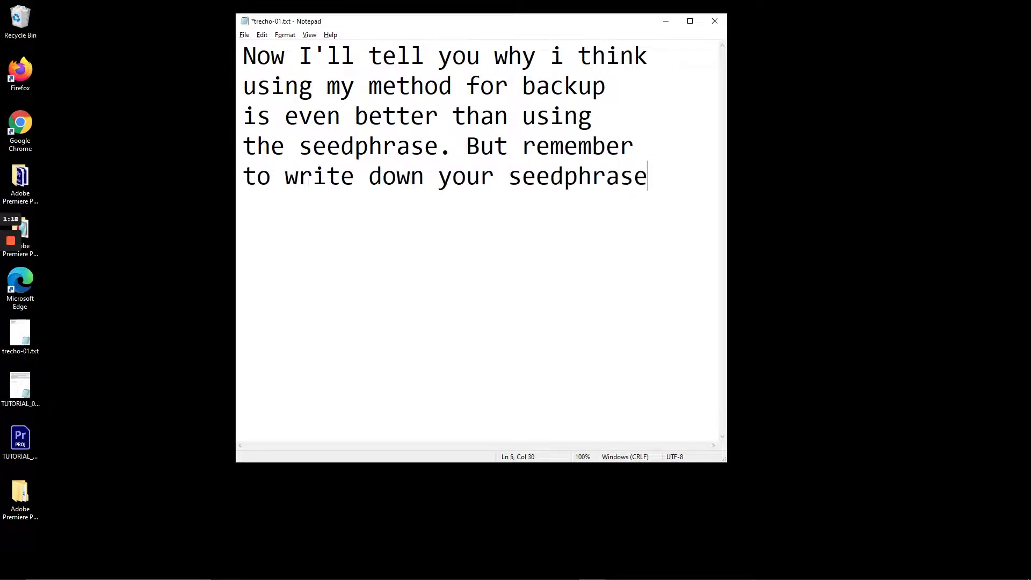
pyautogui.press('Return')
pyautogui.write('anyway for extra safet')
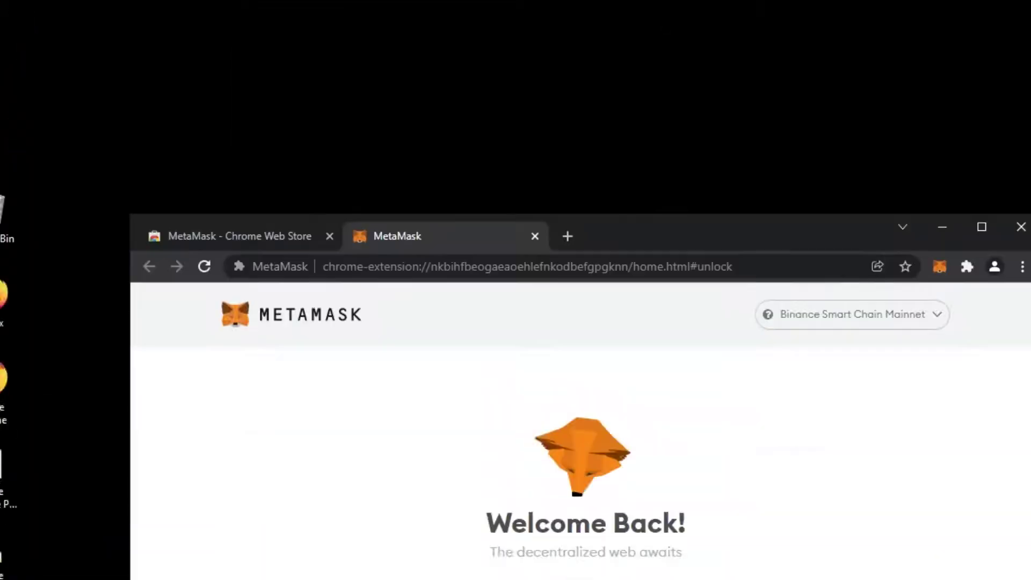
# - Unlock the restored Chrome wallet with its password, browse Account 1's Ativos list, then switch to Firefox
pyautogui.write('******')
pyautogui.click(596, 502)
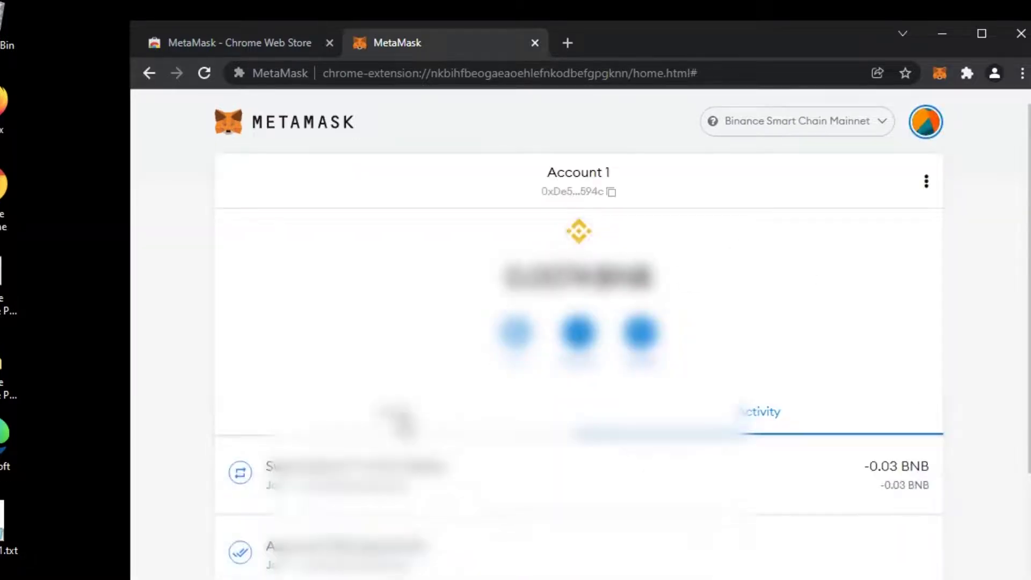
pyautogui.scroll(-3, 1026, 288)
pyautogui.scroll(-3, 1027, 421)
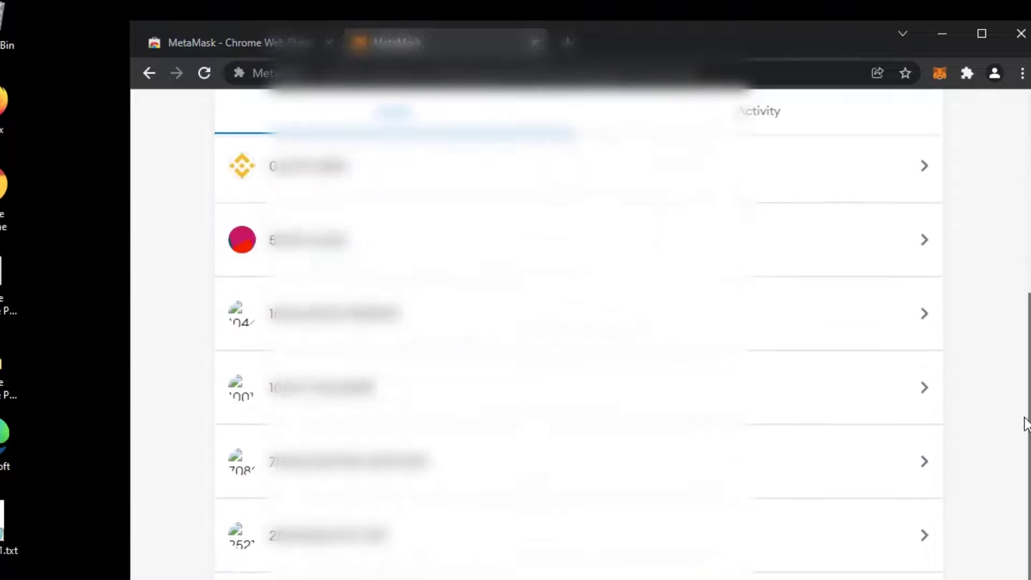
pyautogui.scroll(2, 1028, 344)
pyautogui.moveTo(1029, 344); pyautogui.dragTo(1023, 166)
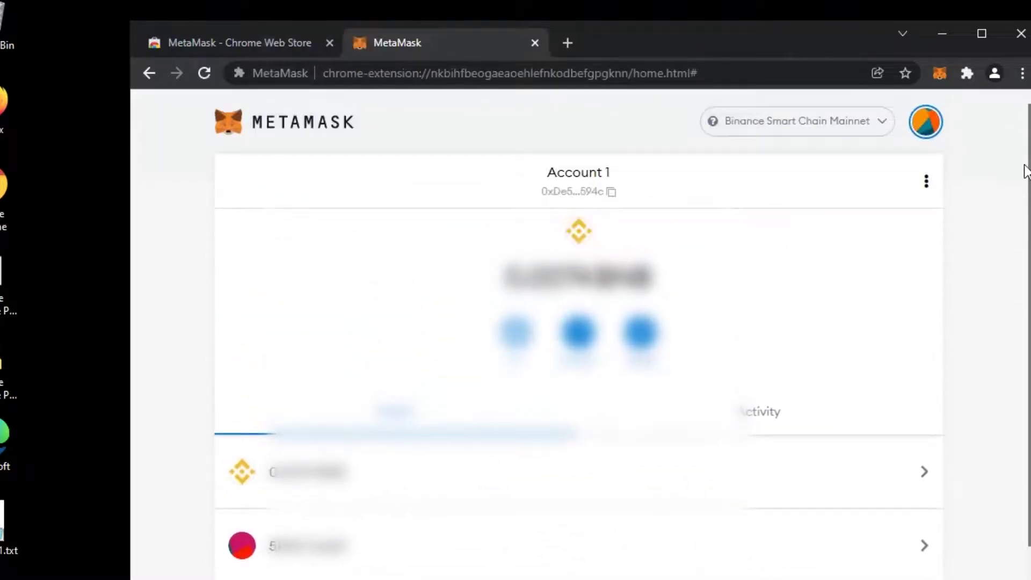
pyautogui.click(943, 33)
pyautogui.click(539, 571)
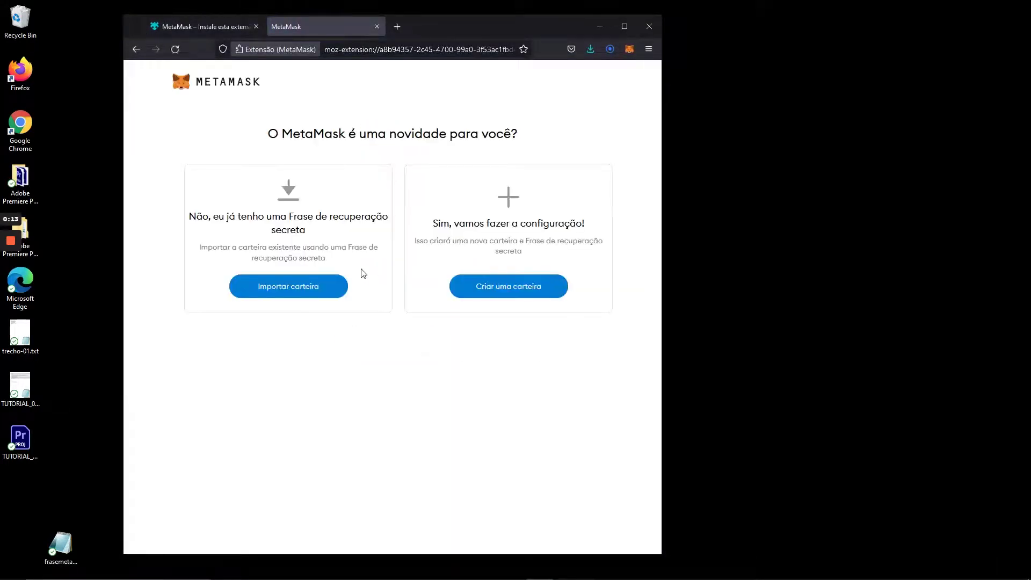
# - Import the wallet in Firefox by pasting the secret recovery phrase and setting a new password
pyautogui.click(302, 290)
pyautogui.click(445, 505)
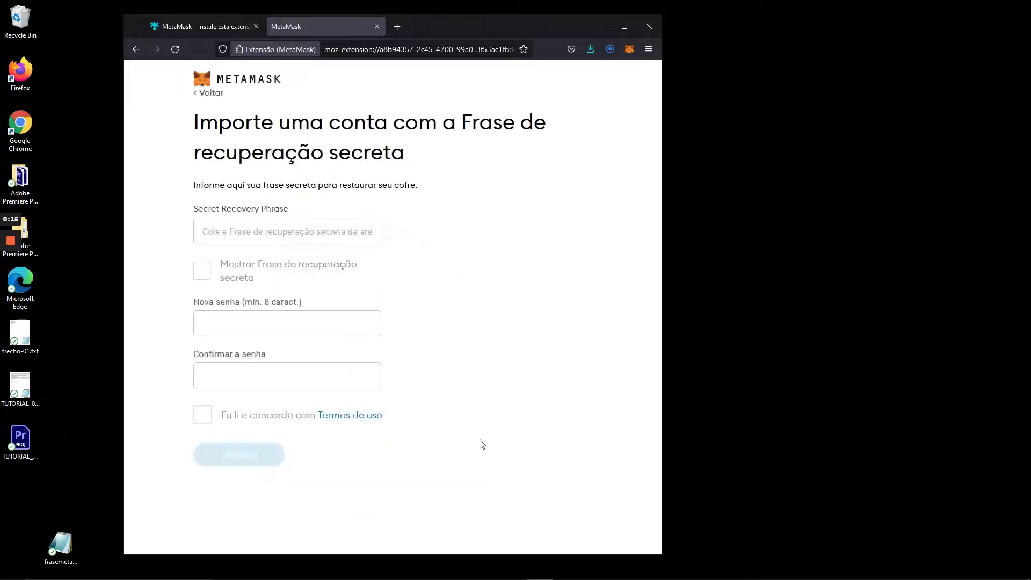
pyautogui.click(237, 233)
pyautogui.hotkey('ctrl', 'v')
pyautogui.click(304, 323)
pyautogui.write('••••••')
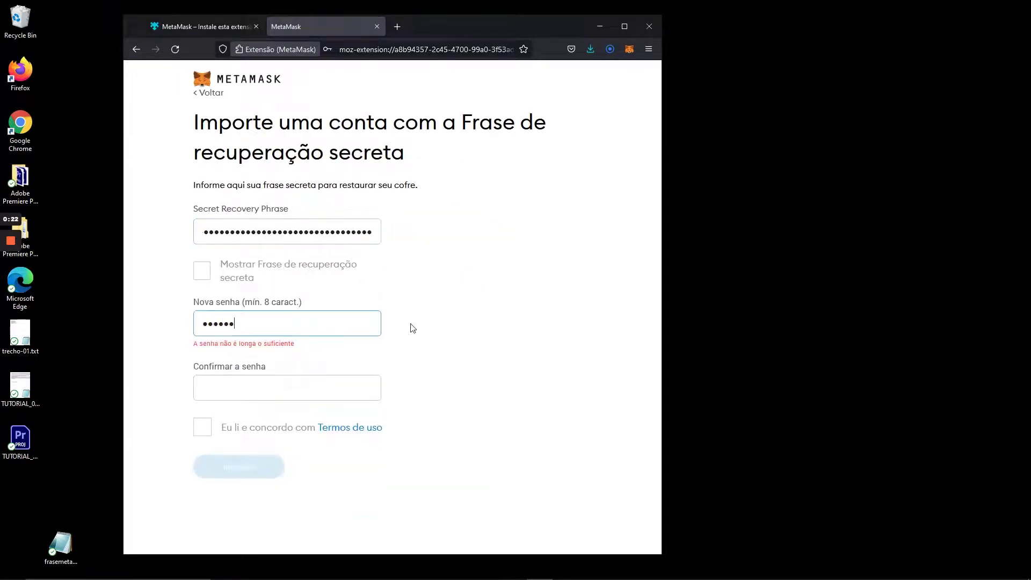
pyautogui.write('•••')
pyautogui.press('Tab')
pyautogui.write('•••••••••')
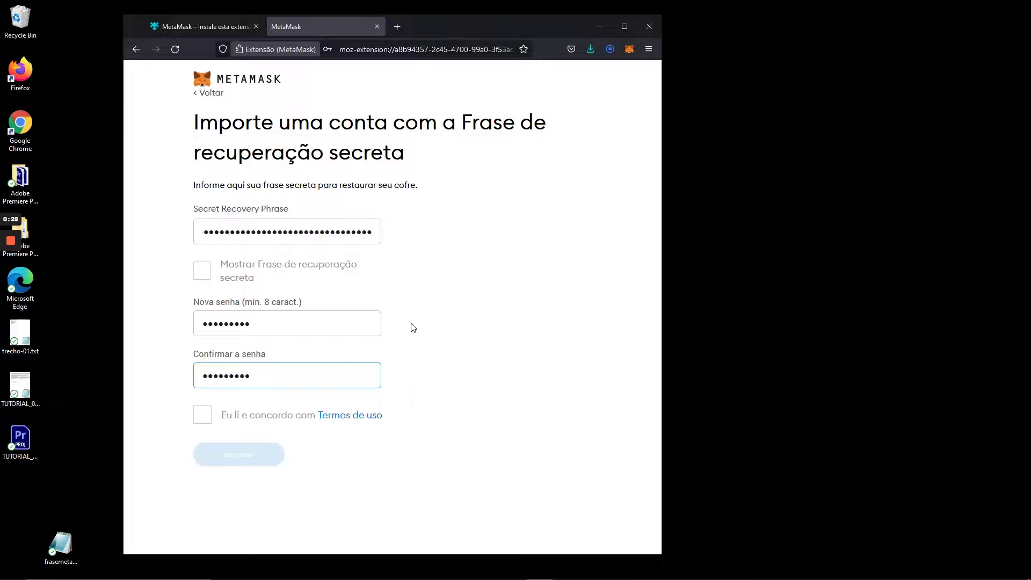
pyautogui.click(203, 427)
pyautogui.click(231, 456)
# - Finish setup, dismiss the notices, and check the networks list, activity and assets of Account 1
pyautogui.click(427, 193)
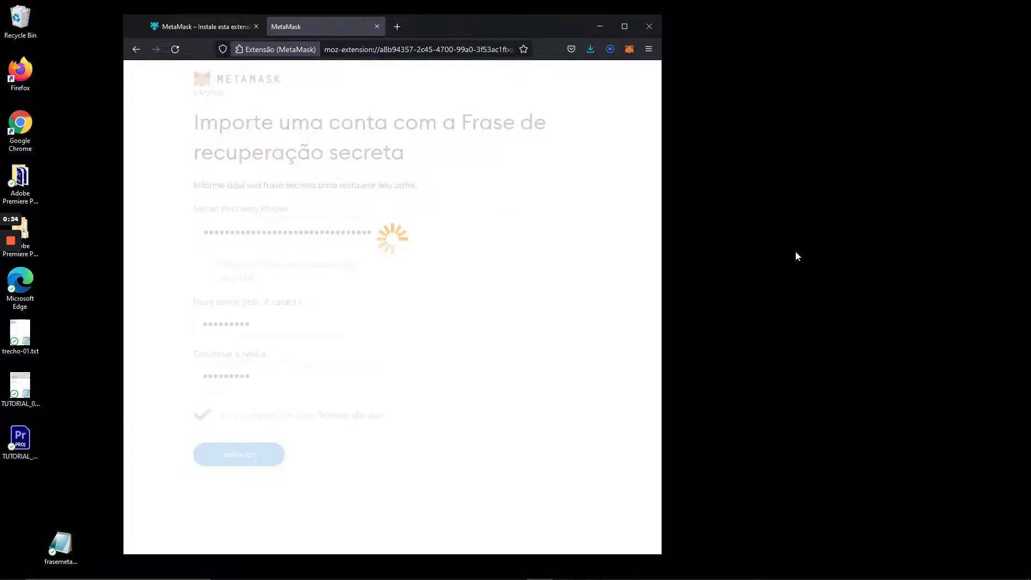
pyautogui.click(217, 396)
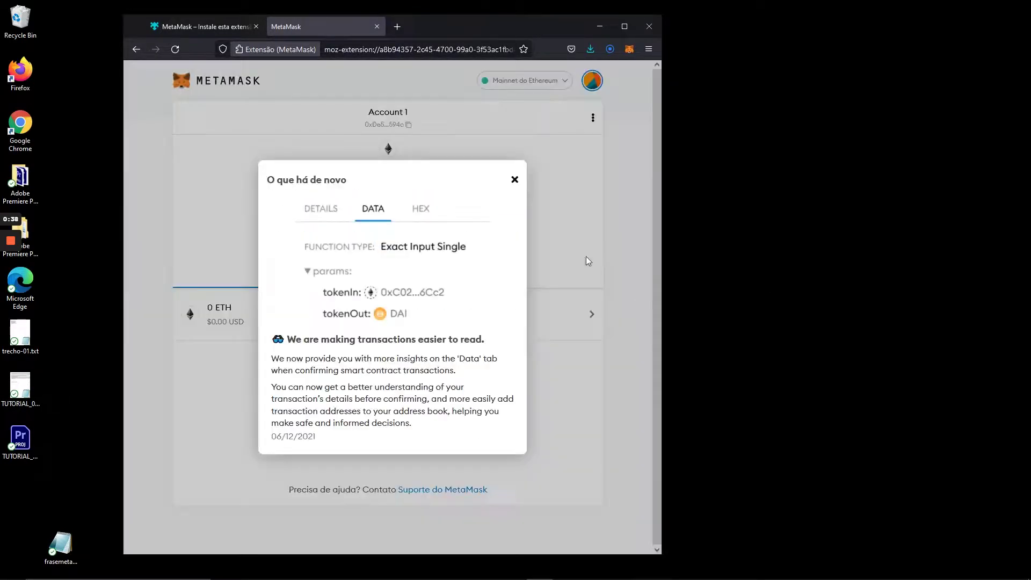
pyautogui.click(514, 180)
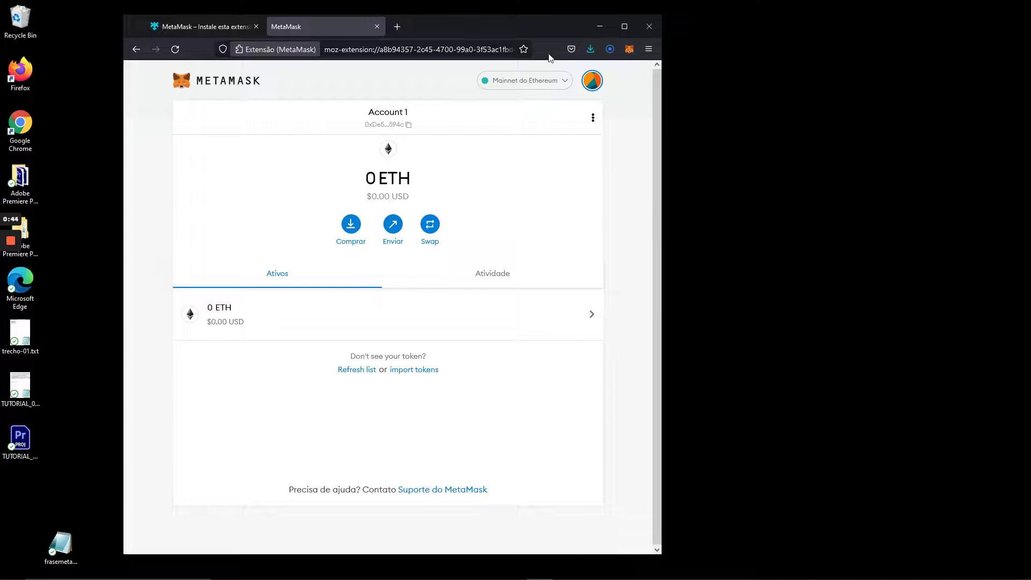
pyautogui.click(534, 82)
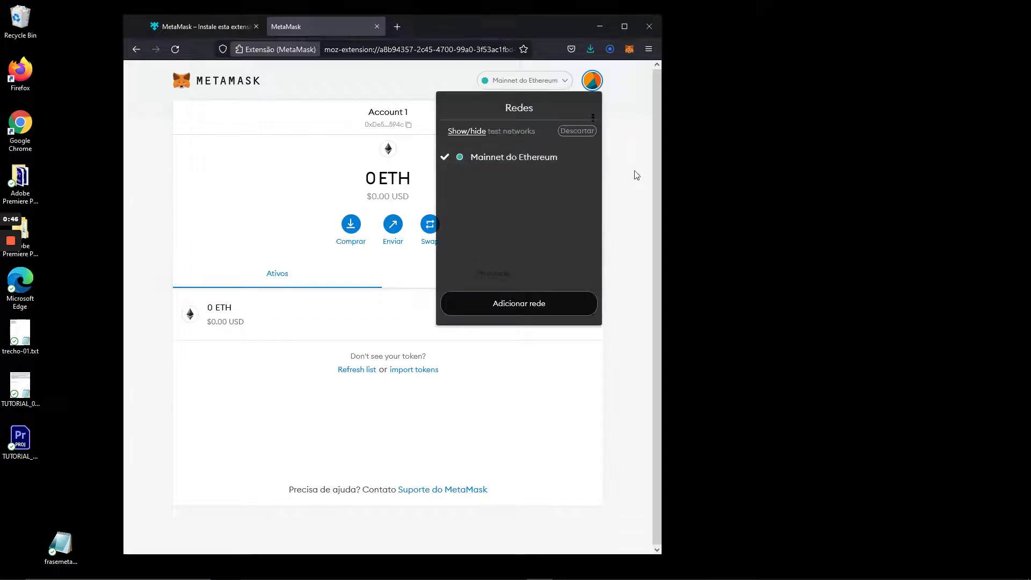
pyautogui.click(615, 199)
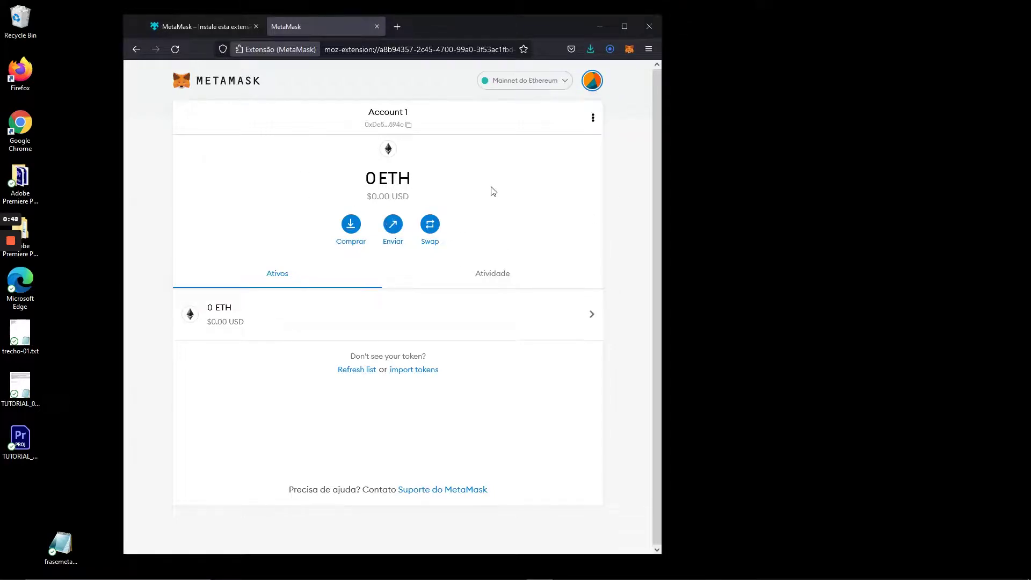
pyautogui.click(489, 278)
pyautogui.click(294, 285)
# - In trecho-01.txt, write the plan to back up periodically, maybe after each transaction, besides saving the seedphrase
pyautogui.click(600, 26)
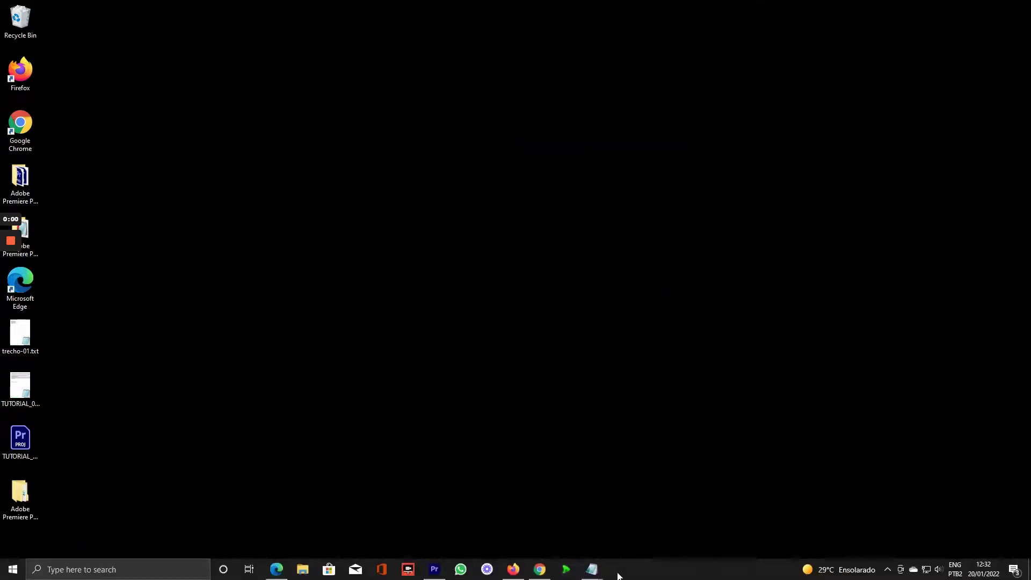
pyautogui.moveTo(595, 571)
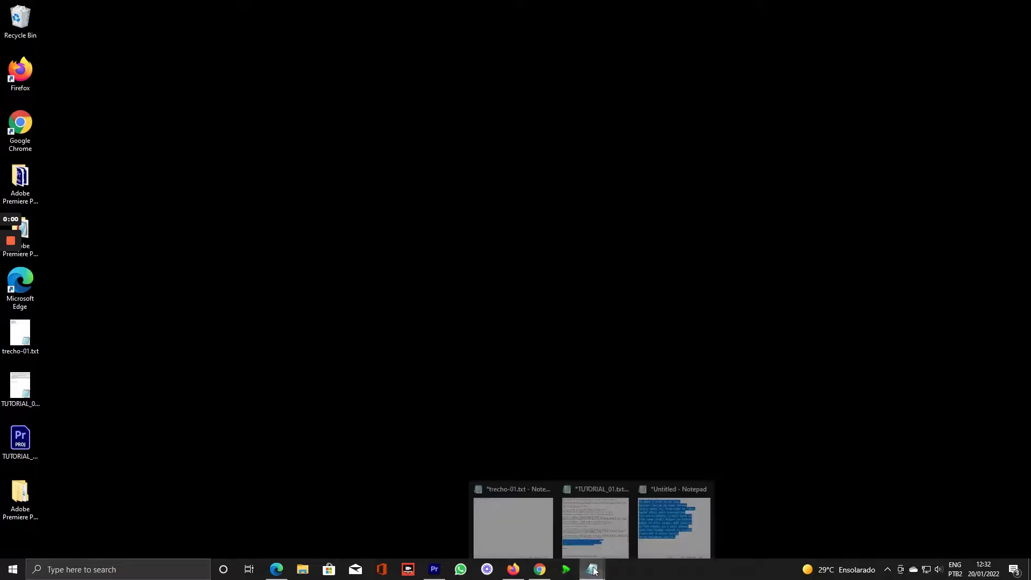
pyautogui.click(513, 524)
pyautogui.write('So what i plan to do now,')
pyautogui.press('Return')
pyautogui.write('bes')
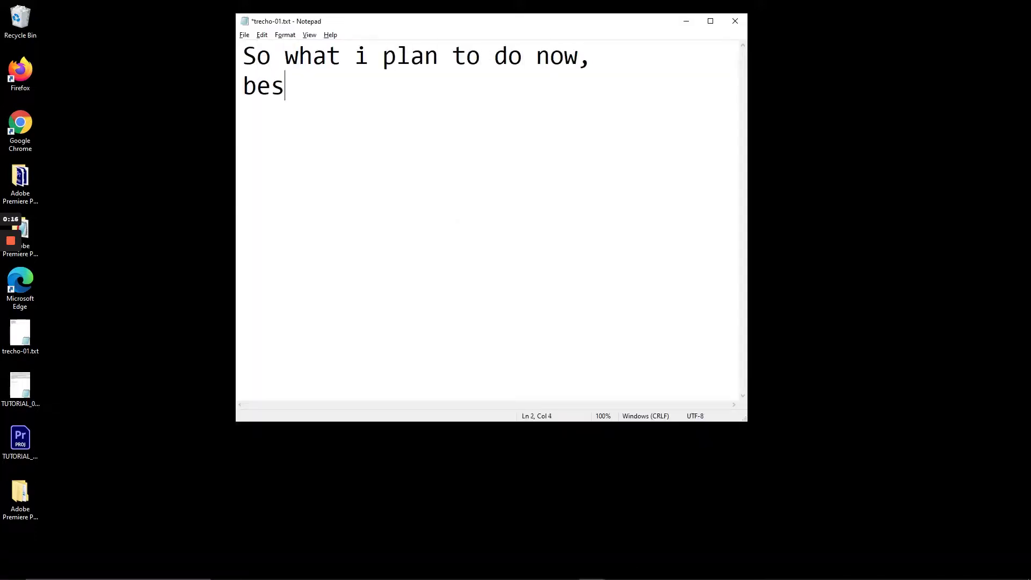
pyautogui.write('ides saving my seedphrase')
pyautogui.press('Return')
pyautogui.write('really we')
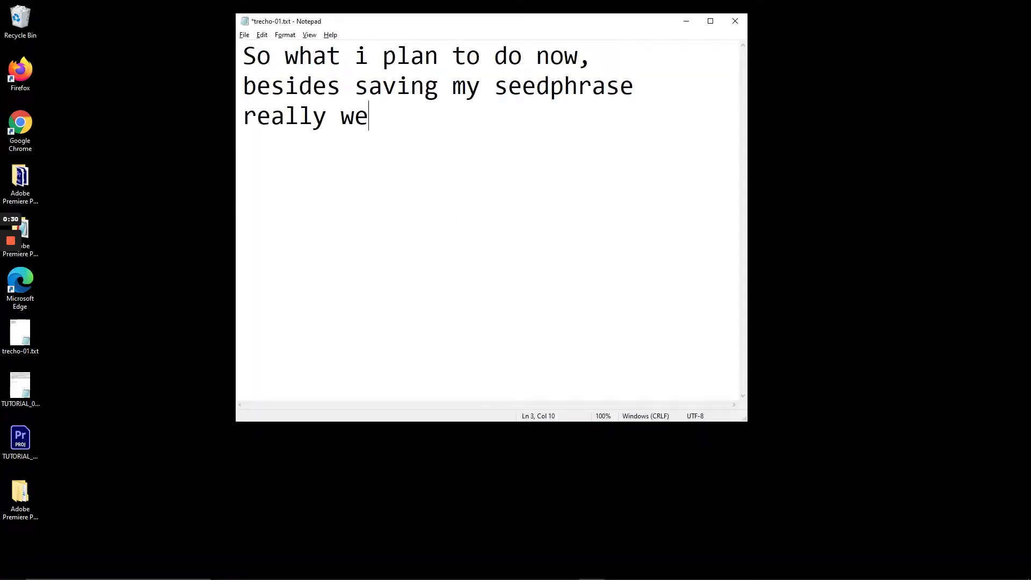
pyautogui.write('ll is, from time to time, ')
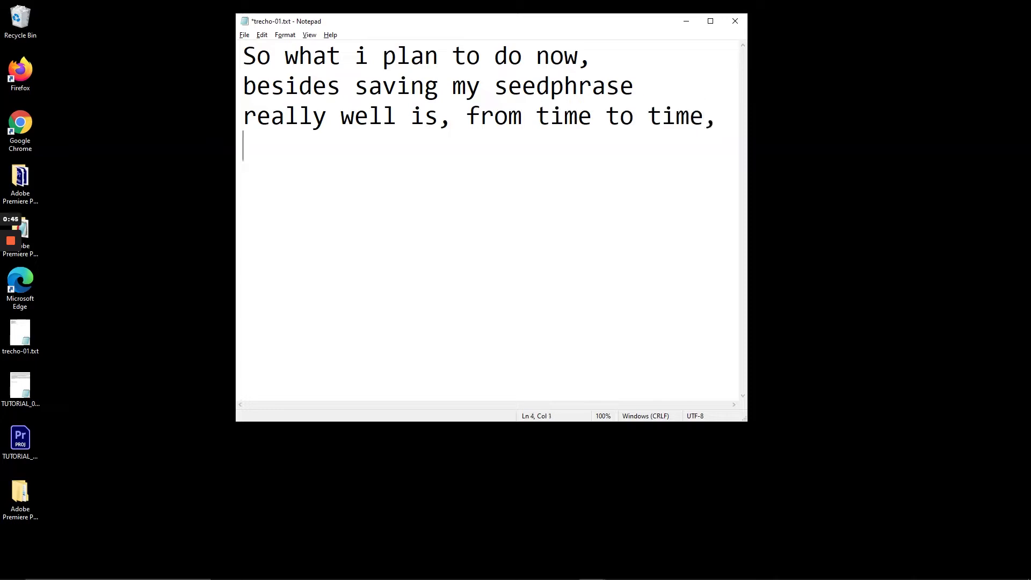
pyautogui.write('maybe after each transaction')
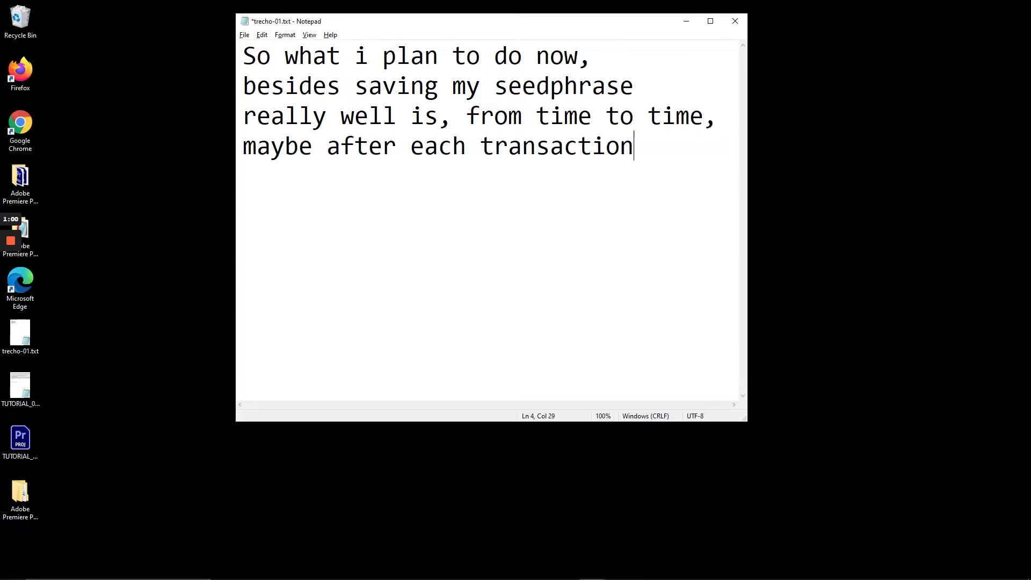
pyautogui.press('Return')
pyautogui.write('for extra safety ')
pyautogui.write(" i'll back up")
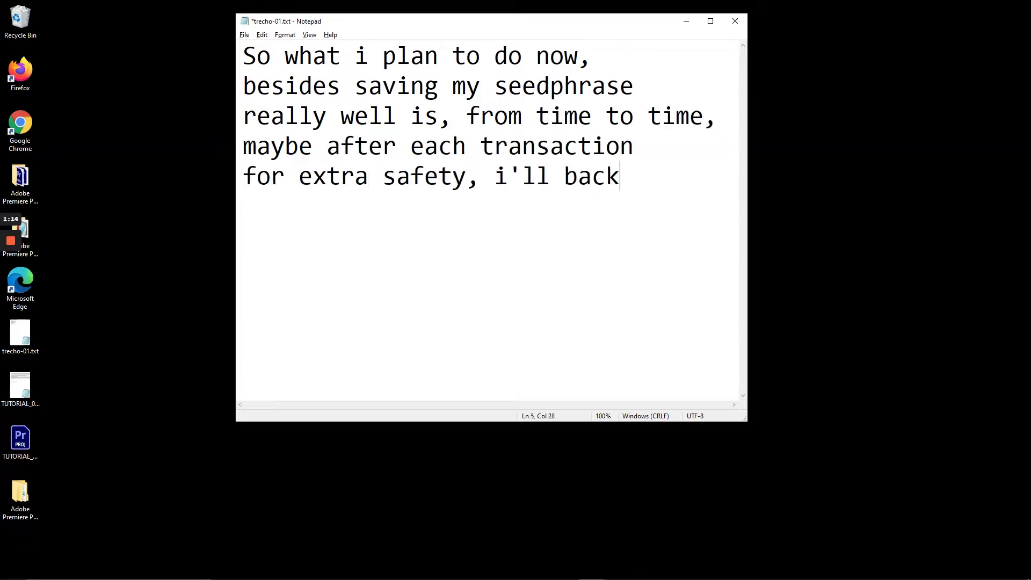
pyautogui.press('Return')
# - Add that the vault folder will be saved to the cloud for quick recovery of the MetaMask wallet
pyautogui.write('that same vault folder we talked')
pyautogui.press('Return')
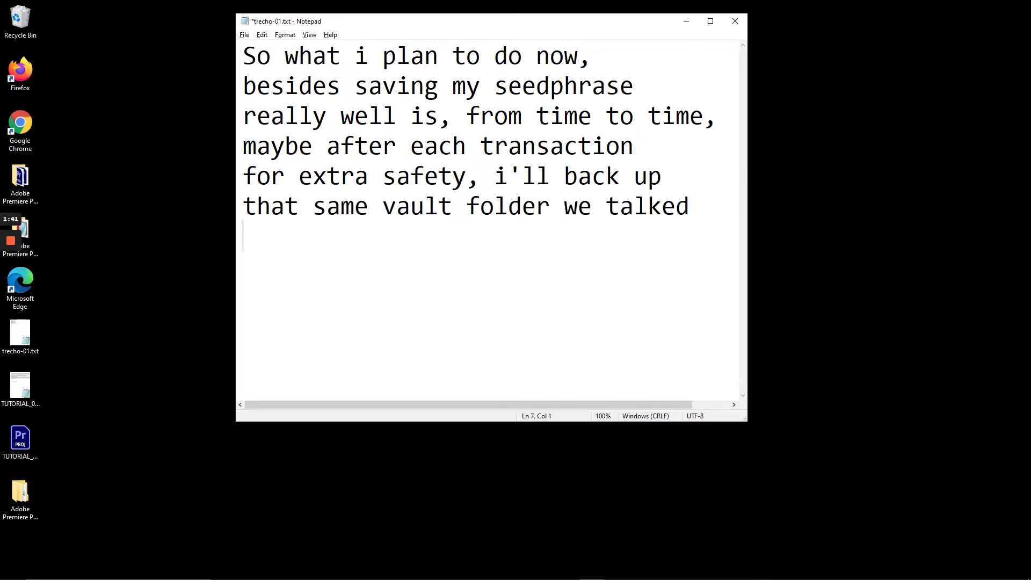
pyautogui.write('about on this video, and save it')
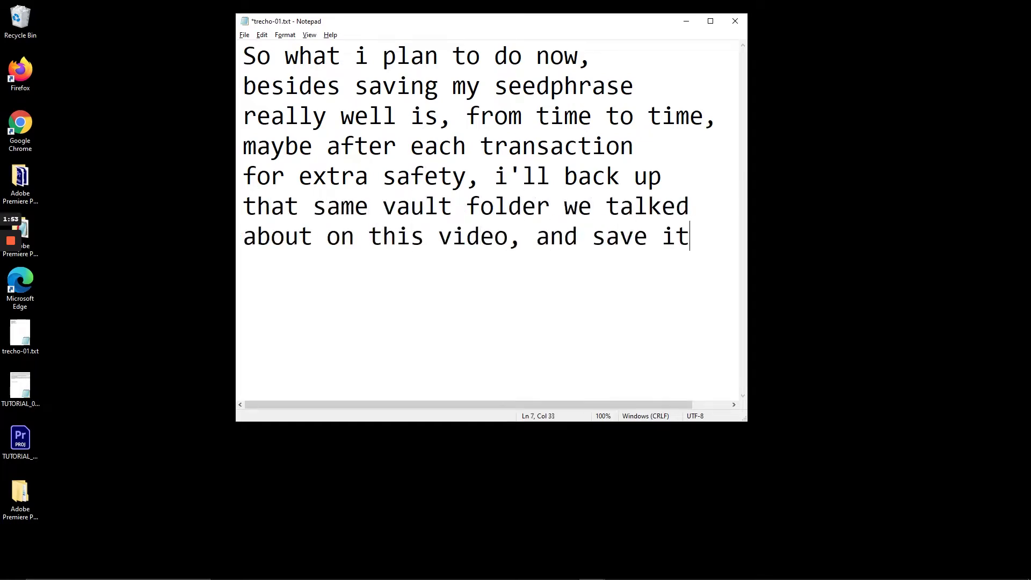
pyautogui.press('Return')
pyautogui.write("on the cloud, so i'll")
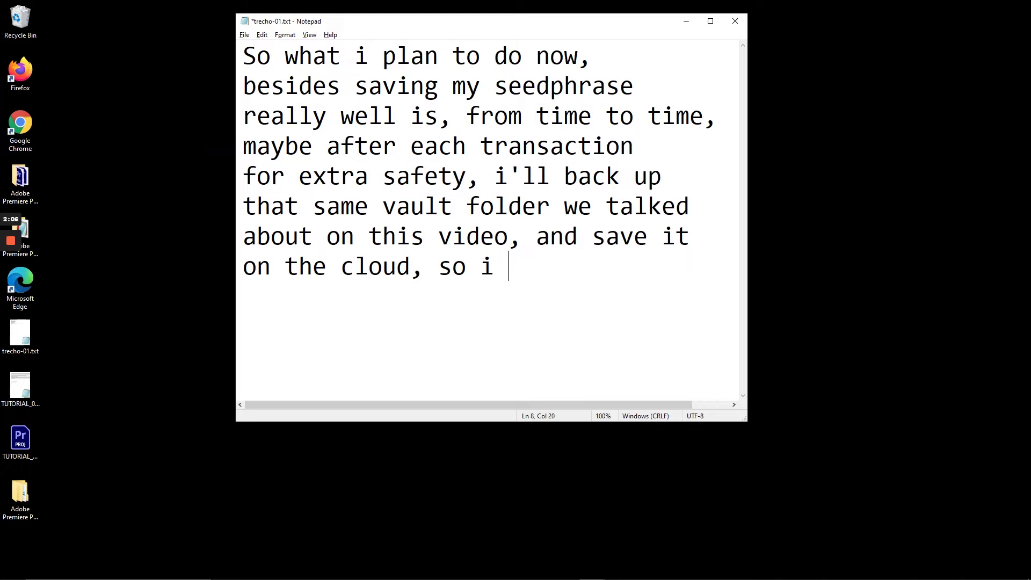
pyautogui.press('BackSpace')
pyautogui.press('BackSpace')
pyautogui.write('I will always')
pyautogui.press('Return')
pyautogui.write('have the fo')
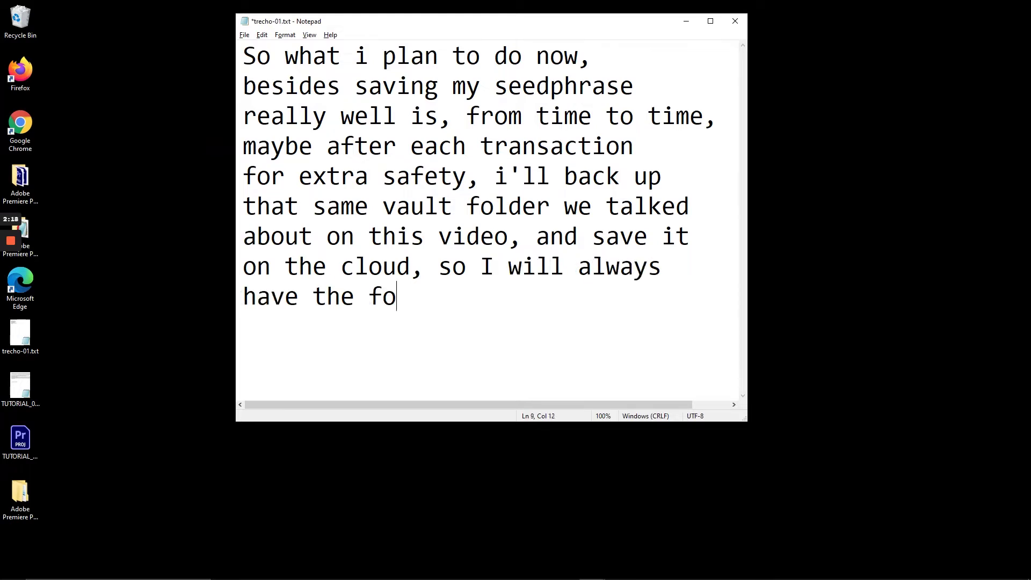
pyautogui.write('lder store')
pyautogui.press('BackSpace')
pyautogui.press('BackSpace')
pyautogui.write('er stored in a safe')
pyautogui.press('Return')
pyautogui.write('p')
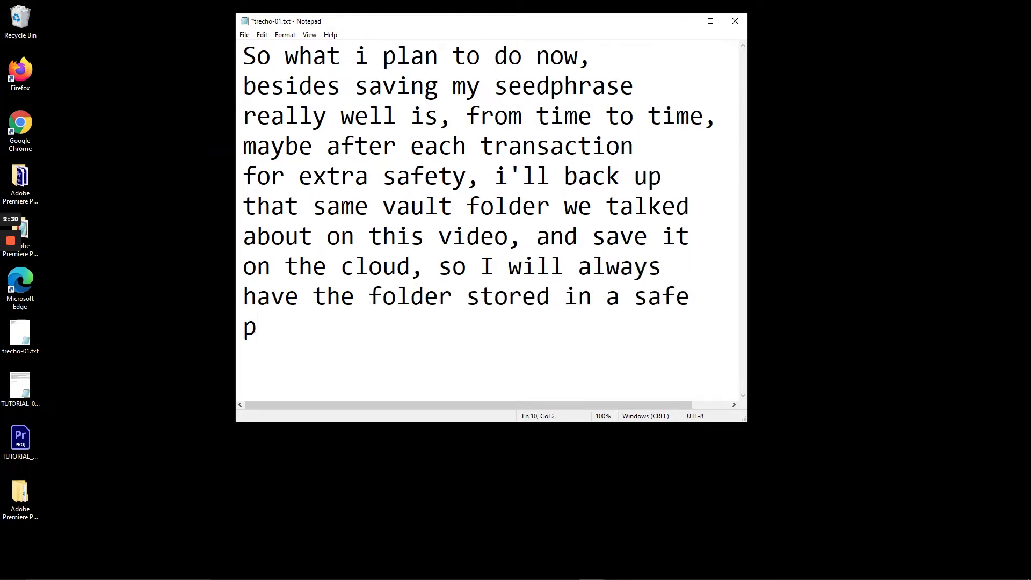
pyautogui.write('lace for a quick recovery')
pyautogui.press('Return')
pyautogui.write('of my metamask wallet.')
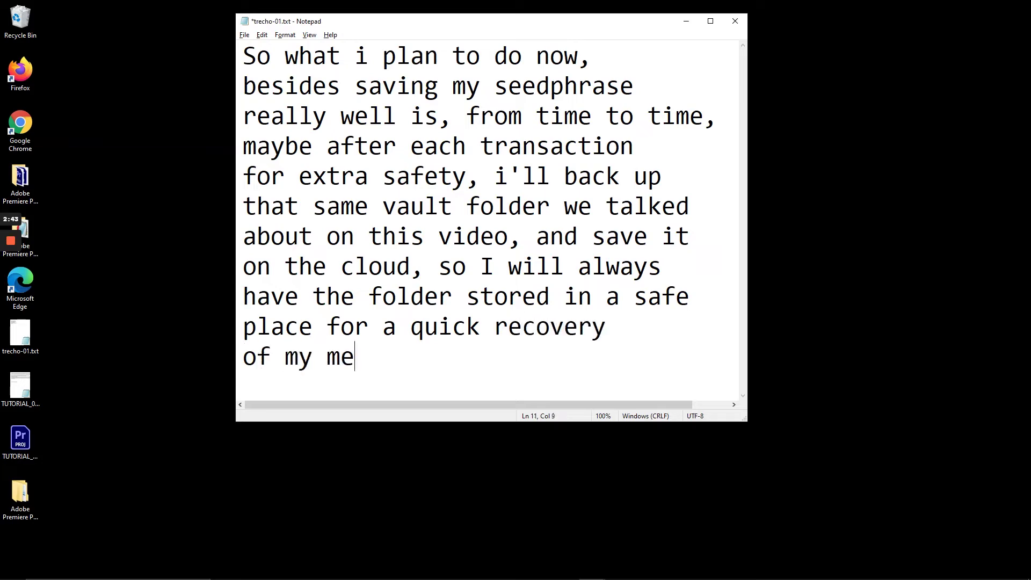